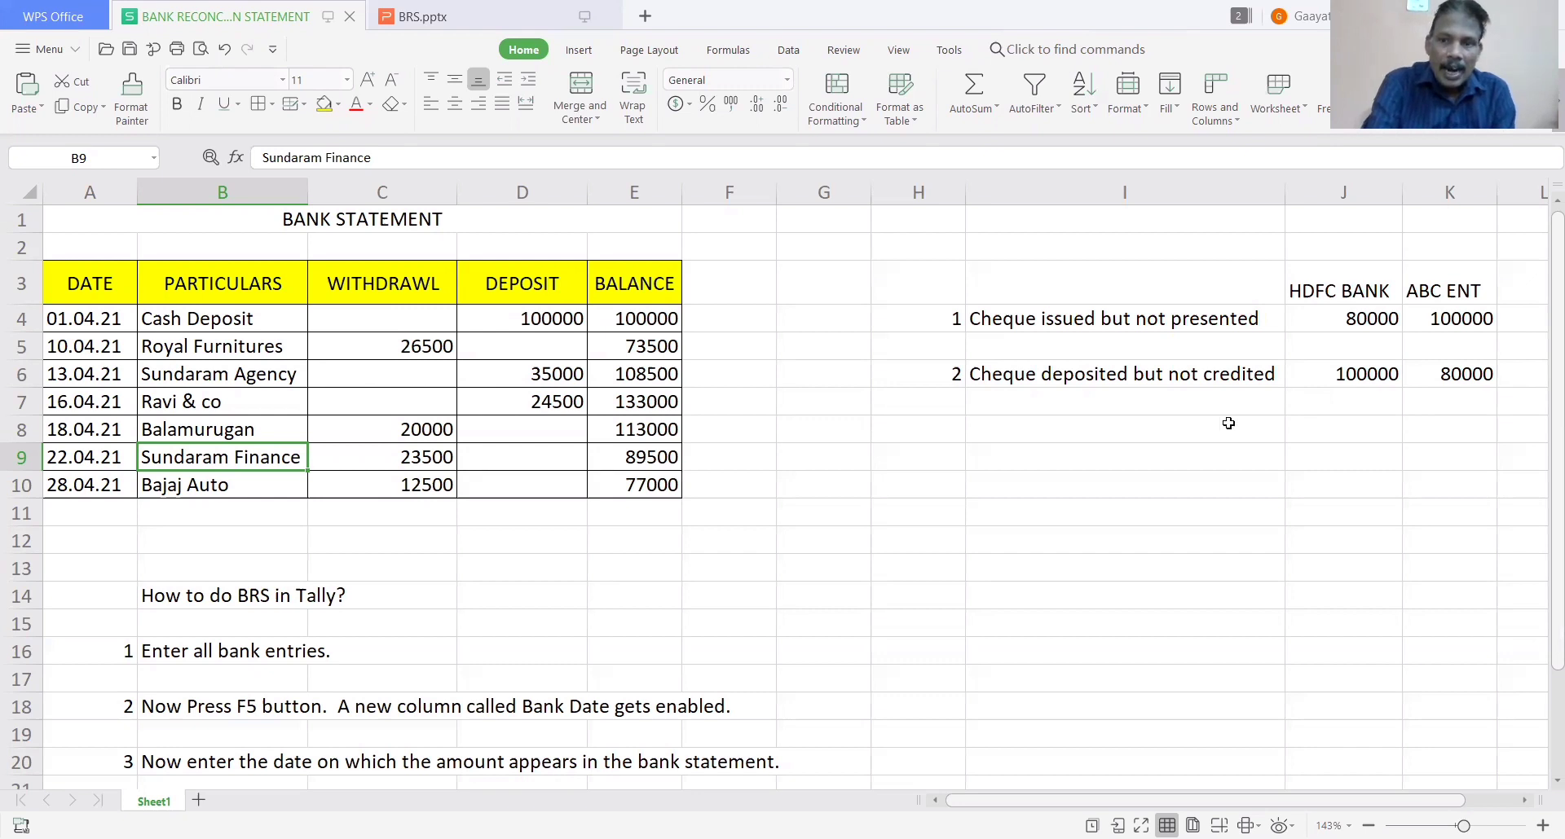
- Review the numbered instructions for doing BRS in Tally, listed below the bank statement
left_click(216, 605)
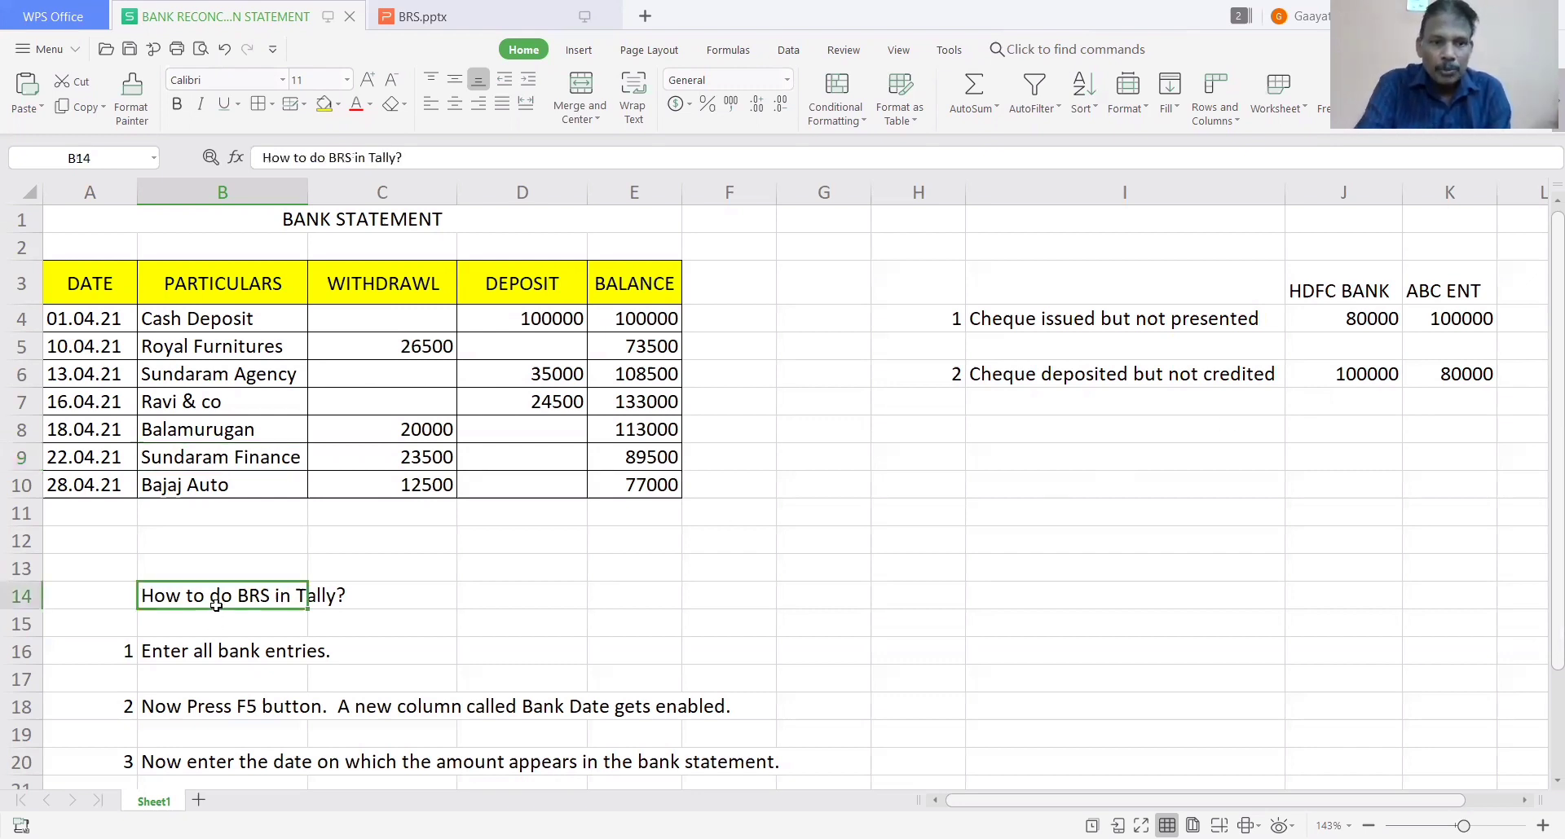
key("Down")
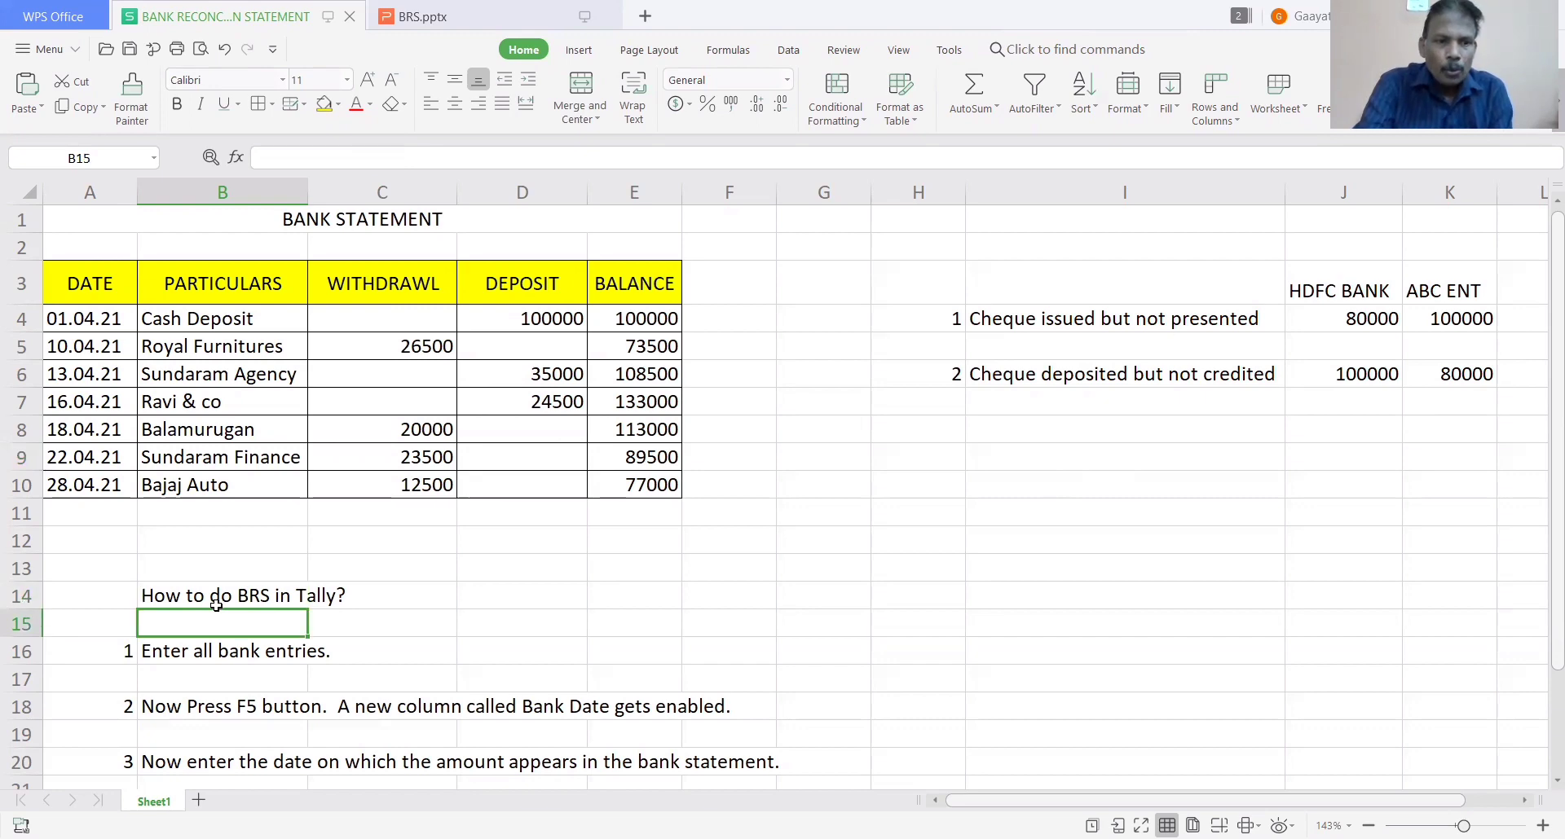
left_click(223, 650)
key("Down")
key("Down")
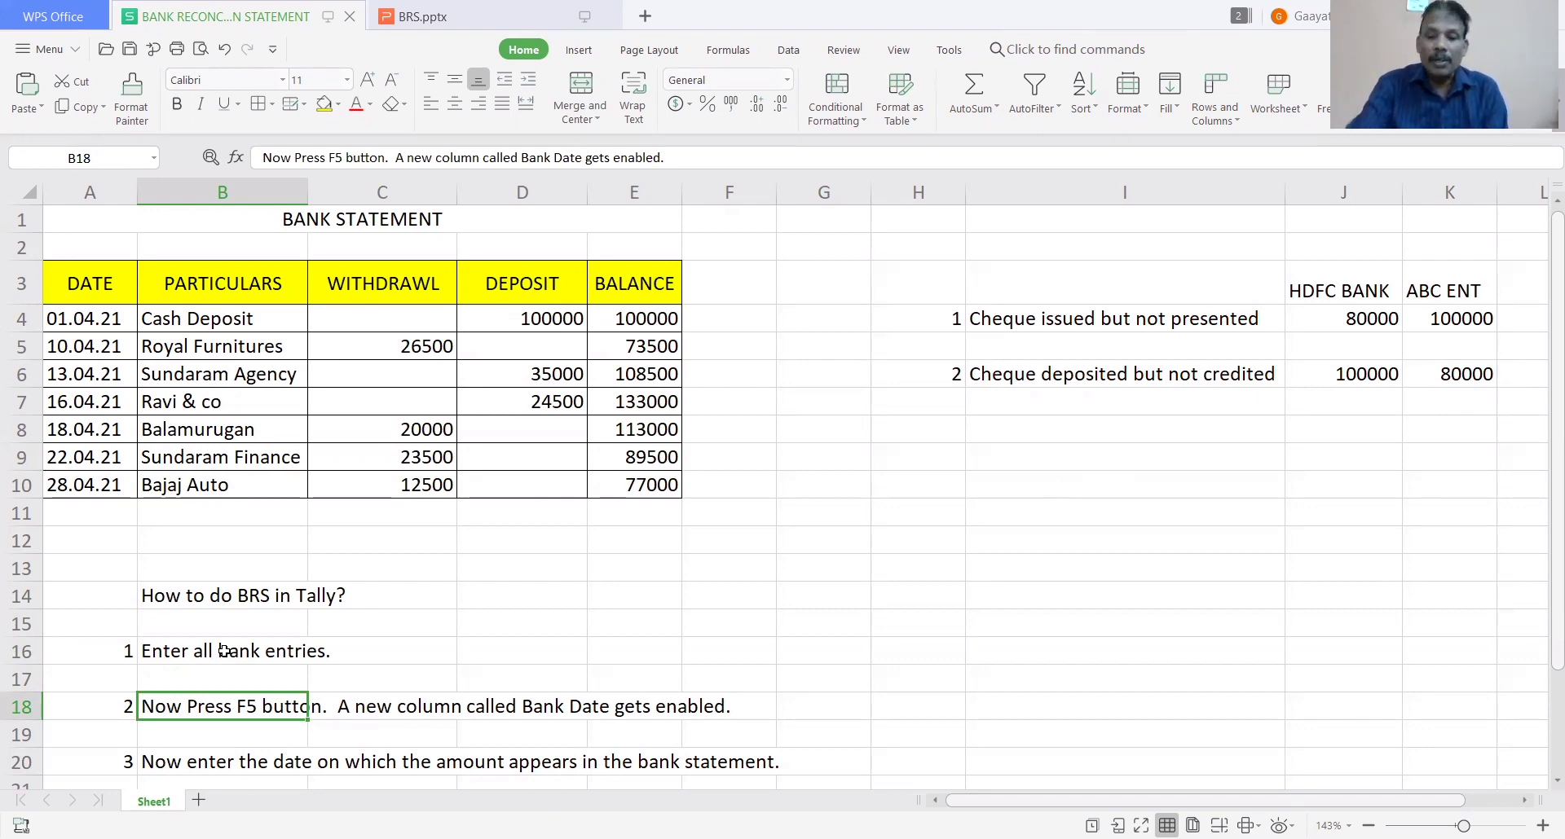
key("Down")
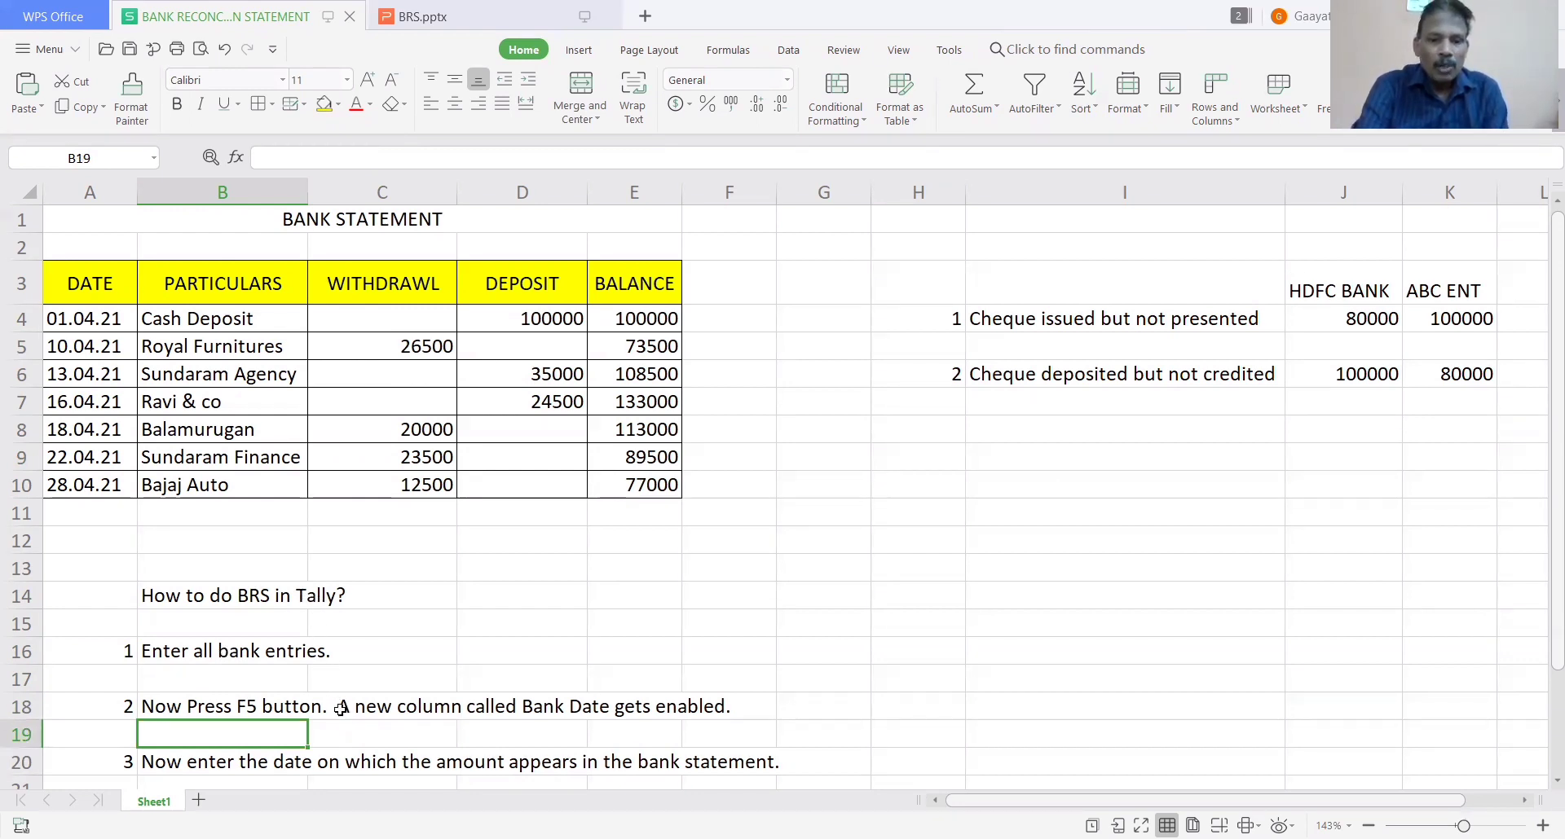
key("Down")
key("Down")
key("Down")
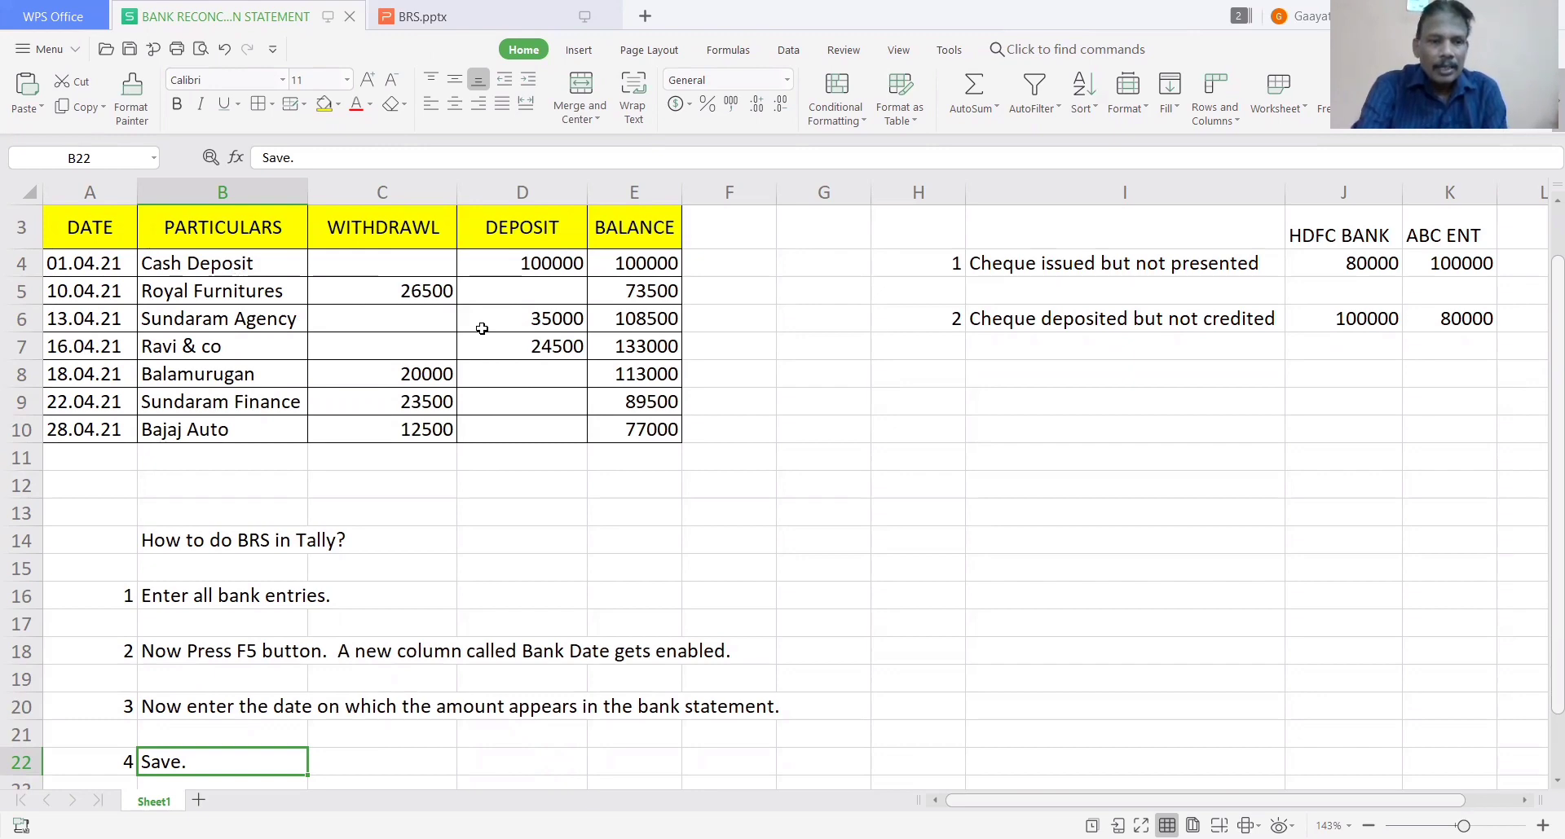
key("Down")
key("Down")
key("Down")
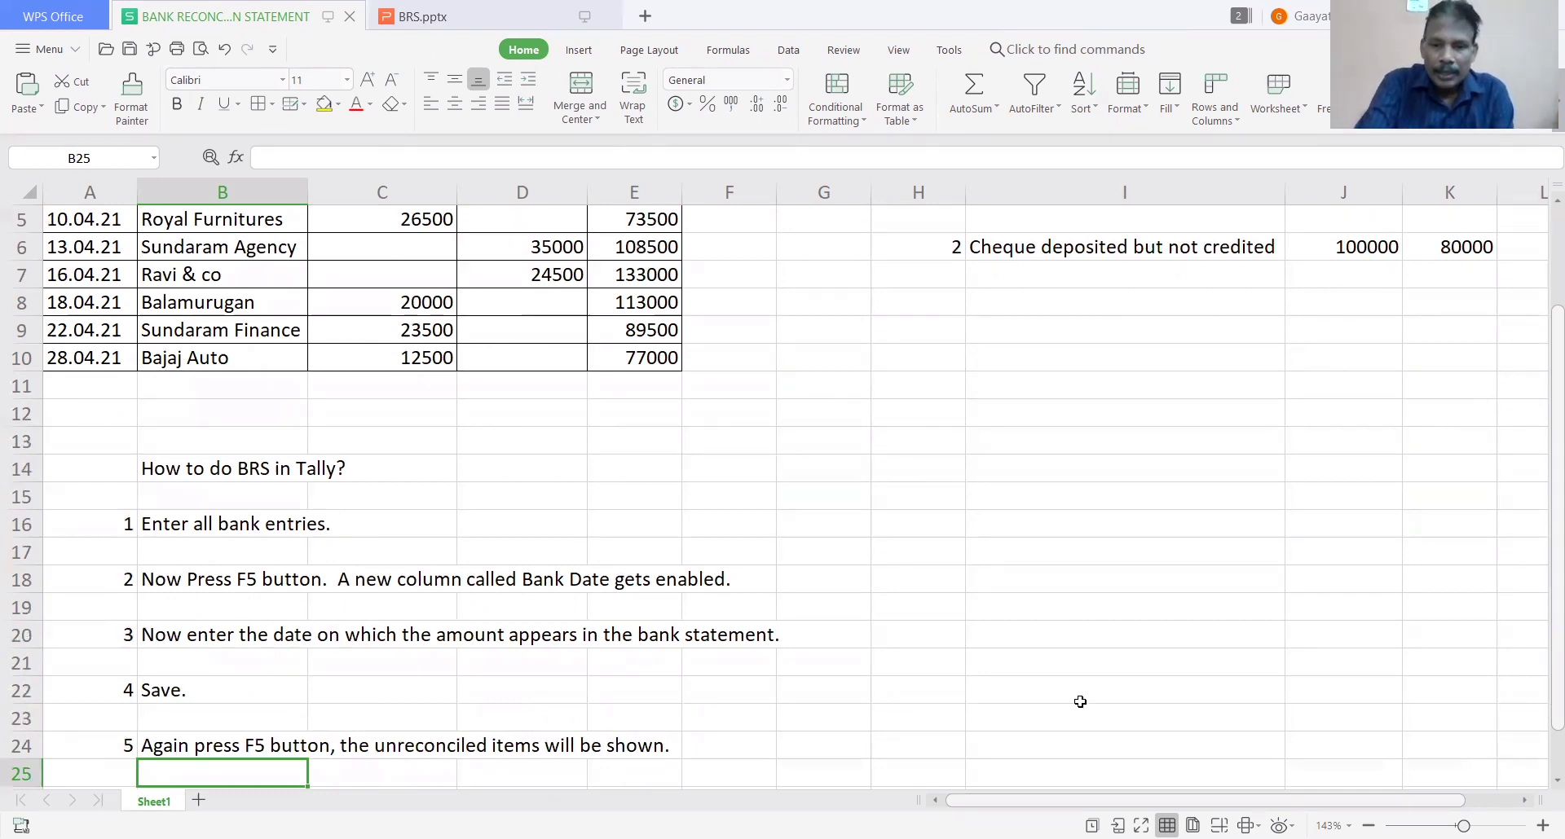
- Make the closing balance of the bank statement in E10 bold
left_click(387, 431)
key("Up")
key("Up")
key("Up")
key("Up")
key("Up")
key("ctrl+Home")
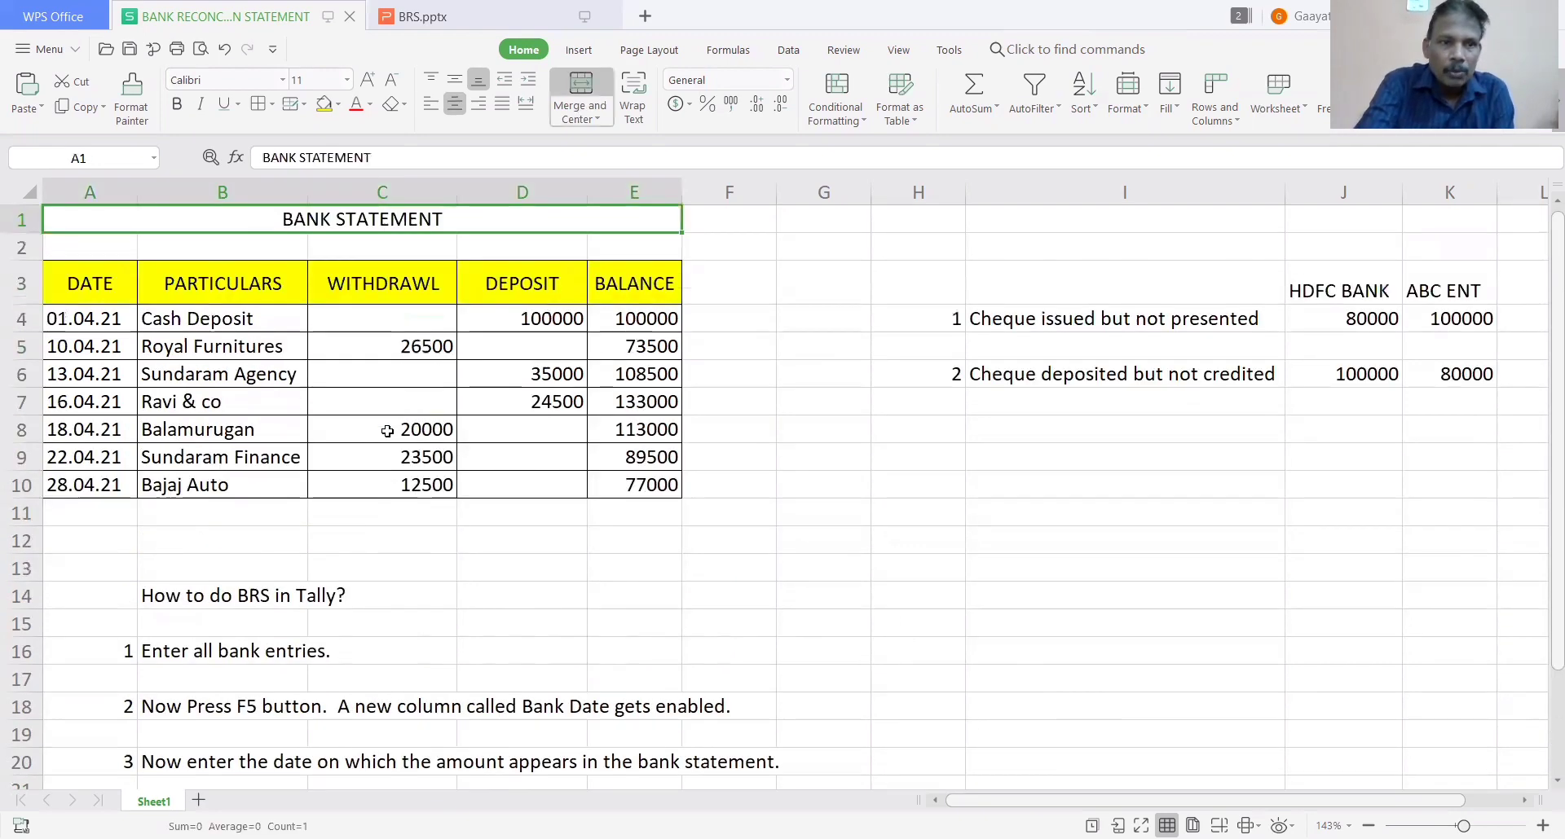
key("Down")
key("Down")
key("Down")
key("Down")
key("Down")
key("Down")
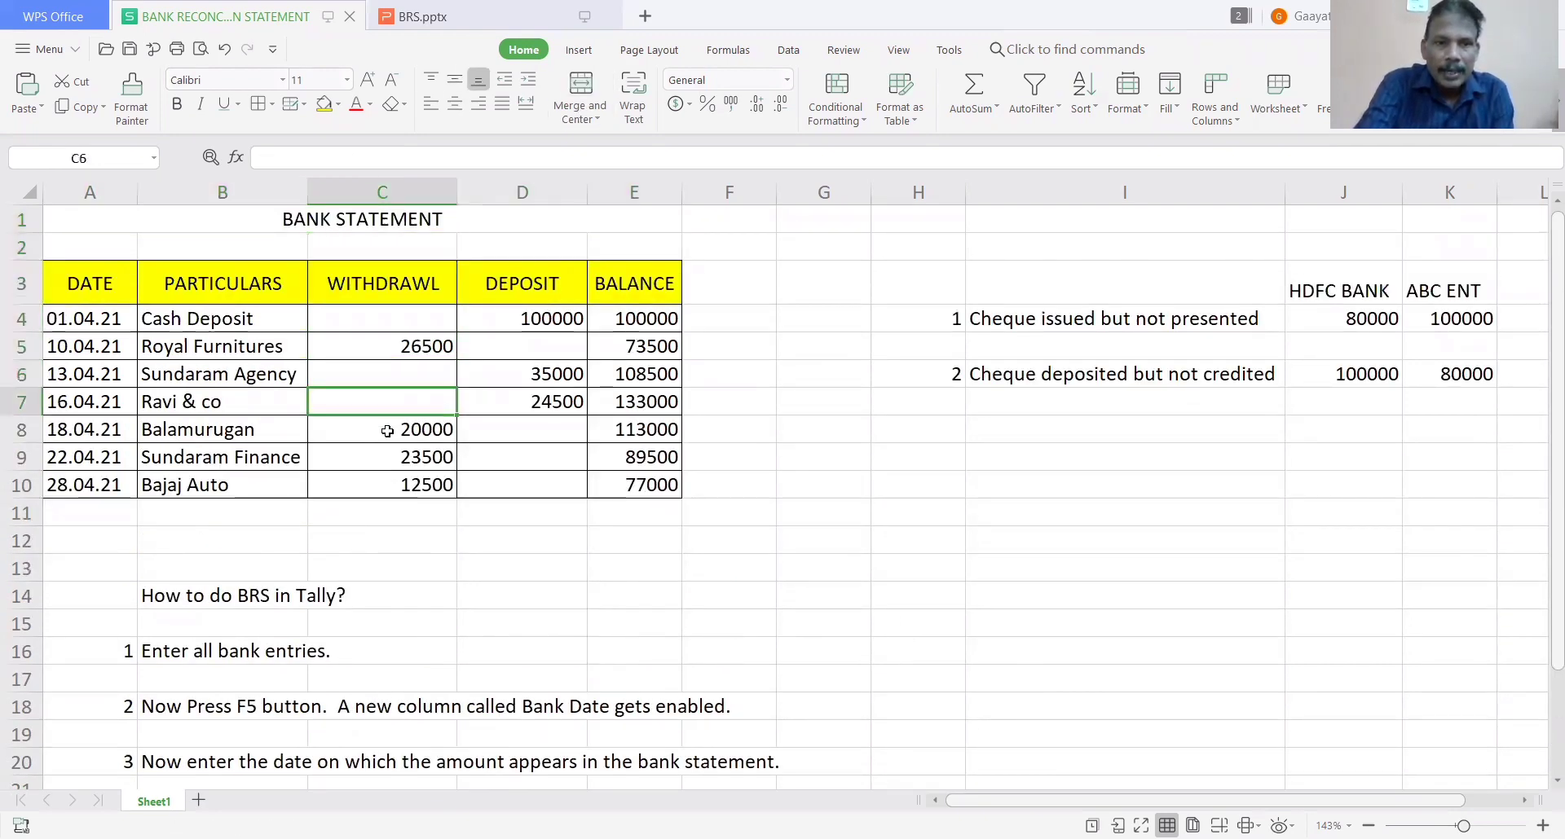
key("Down")
key("Down")
key("Down")
key("Right")
key("Right")
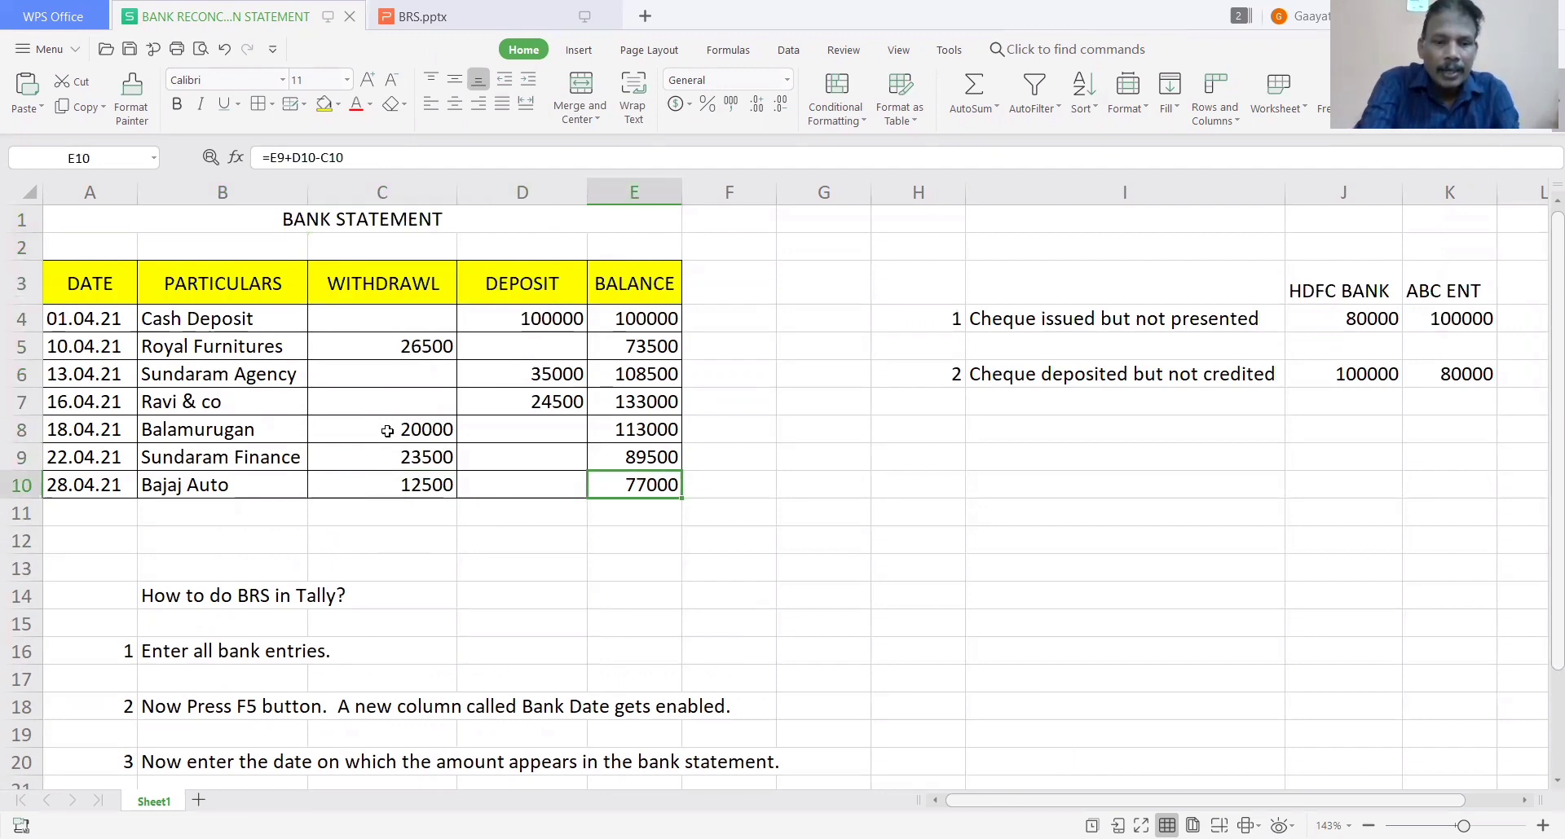
key("ctrl+b")
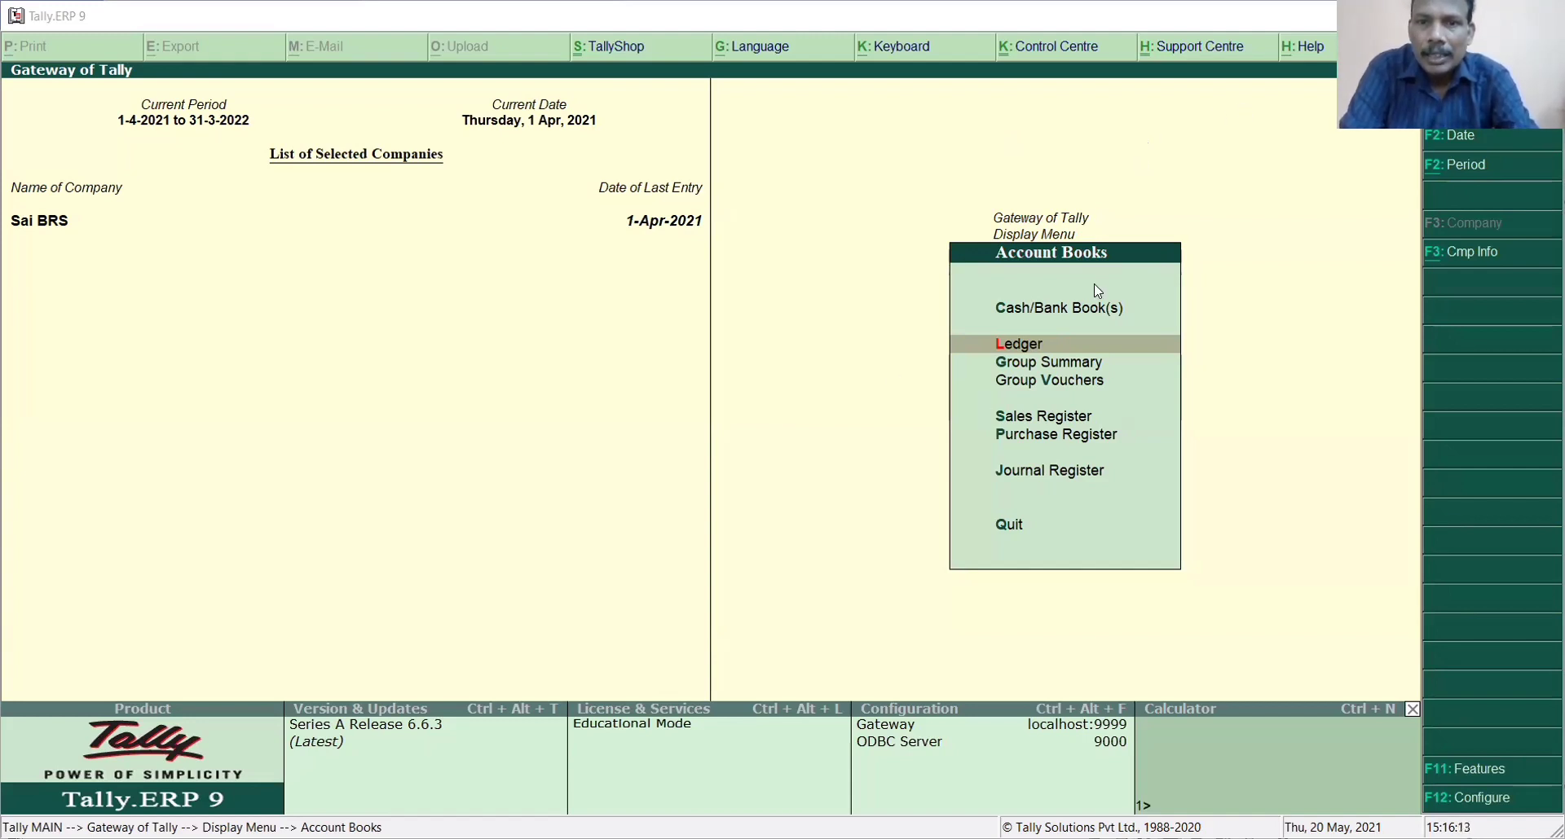
- Switch to Tally.ERP 9 and go back from Account Books to the Gateway of Tally
left_click(1076, 337)
key("Escape")
key("Escape")
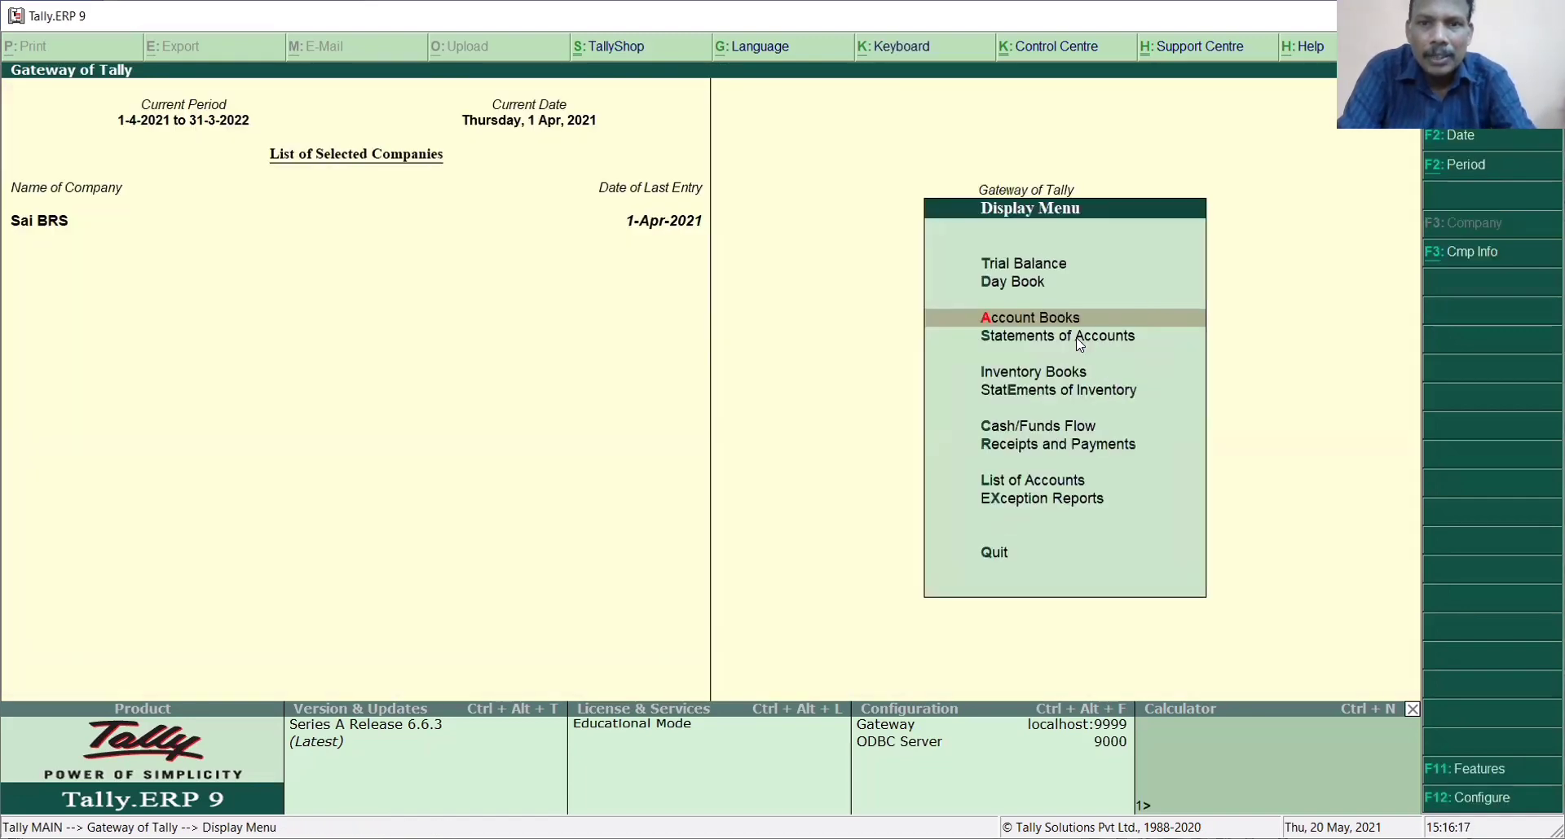
key("Escape")
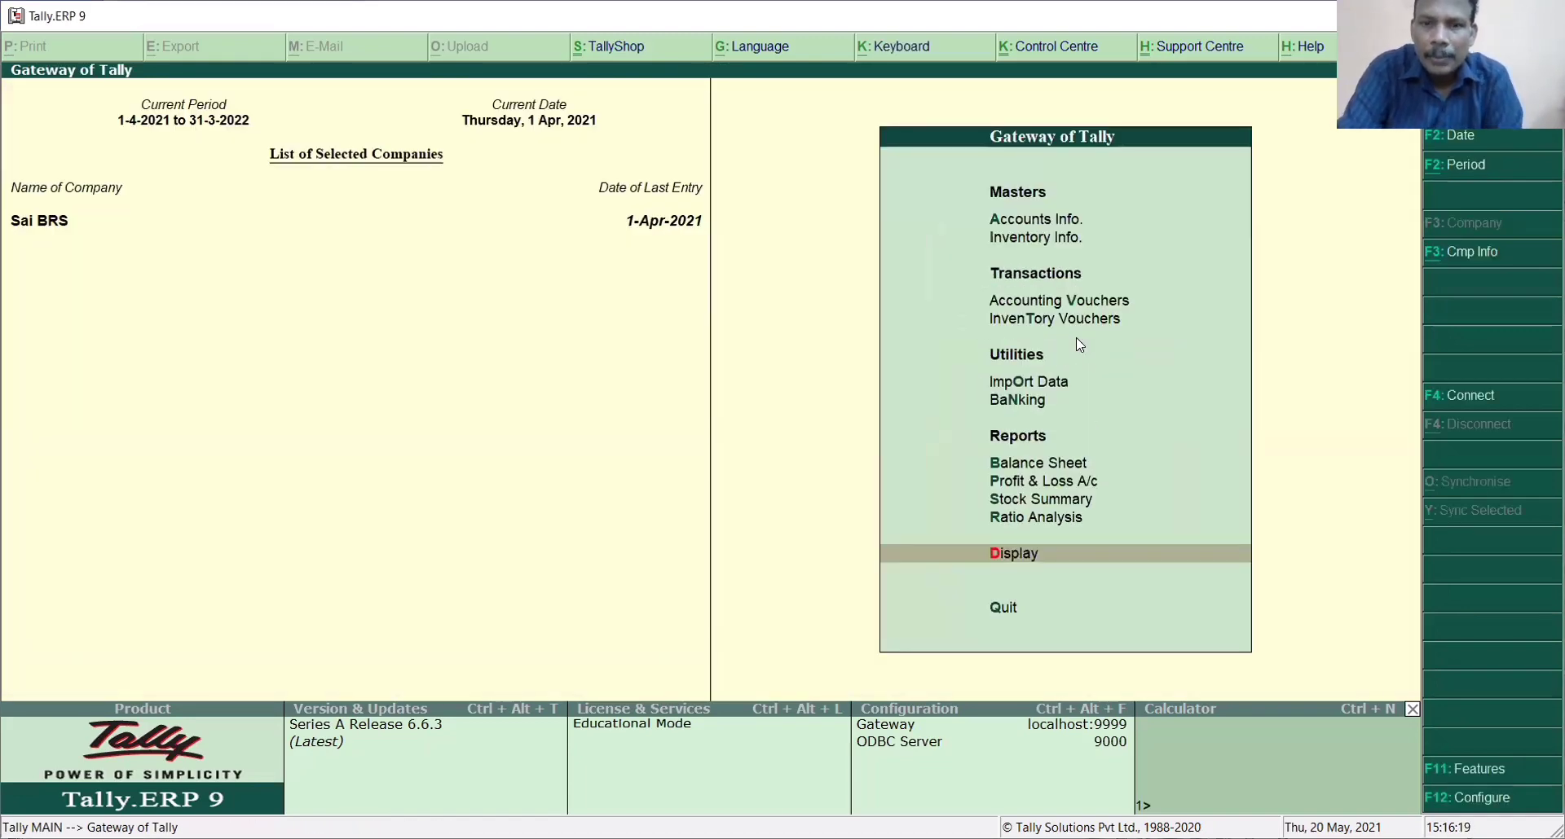
key("Up")
key("Down")
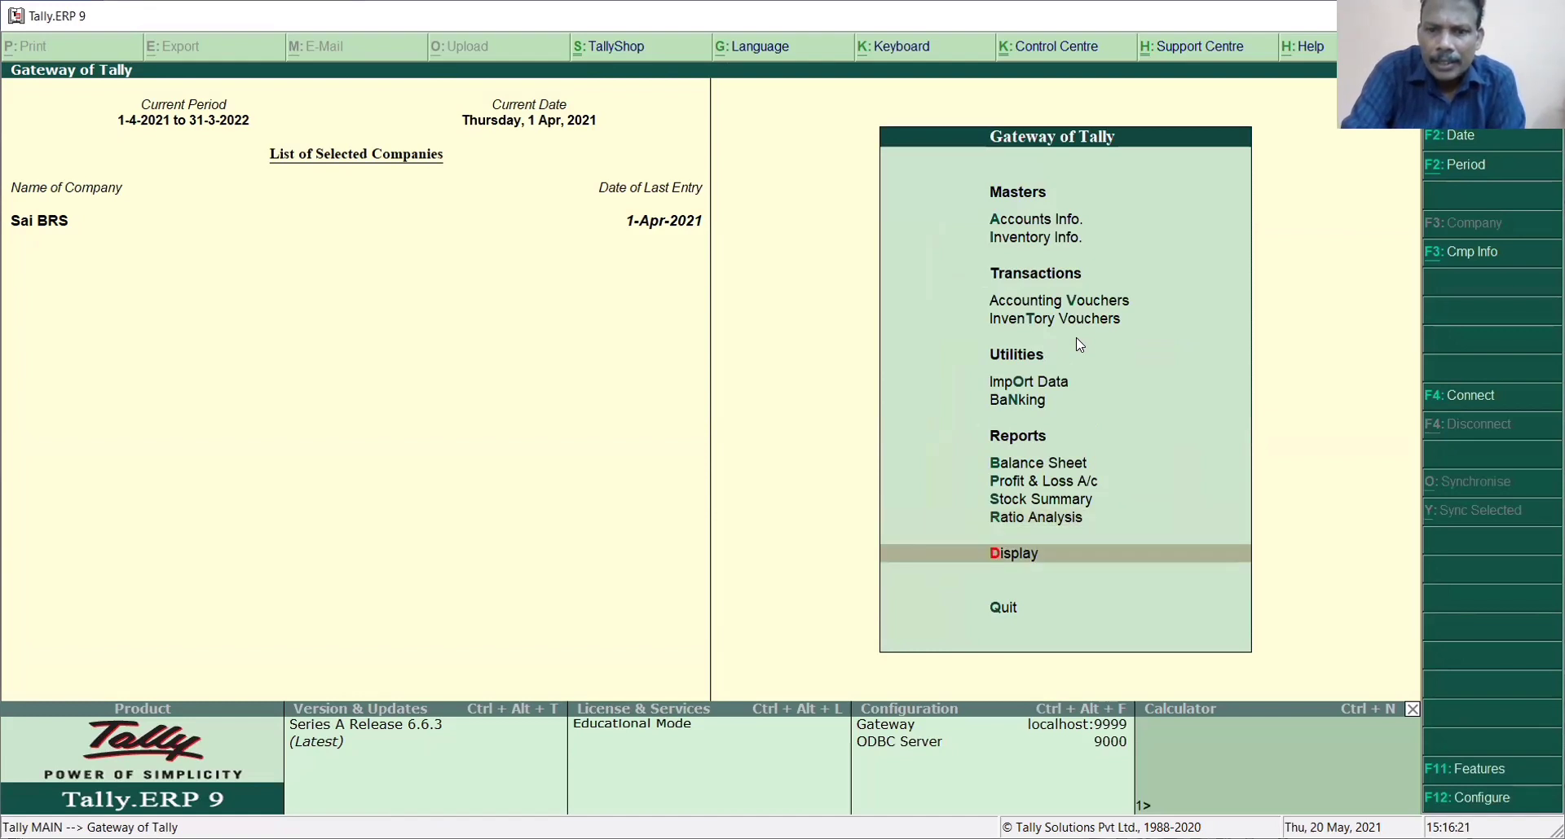
- Open the ledger vouchers of HDFC Bank from the Cash/Bank Book(s) in Account Books
key("Return")
key("Down")
key("Down")
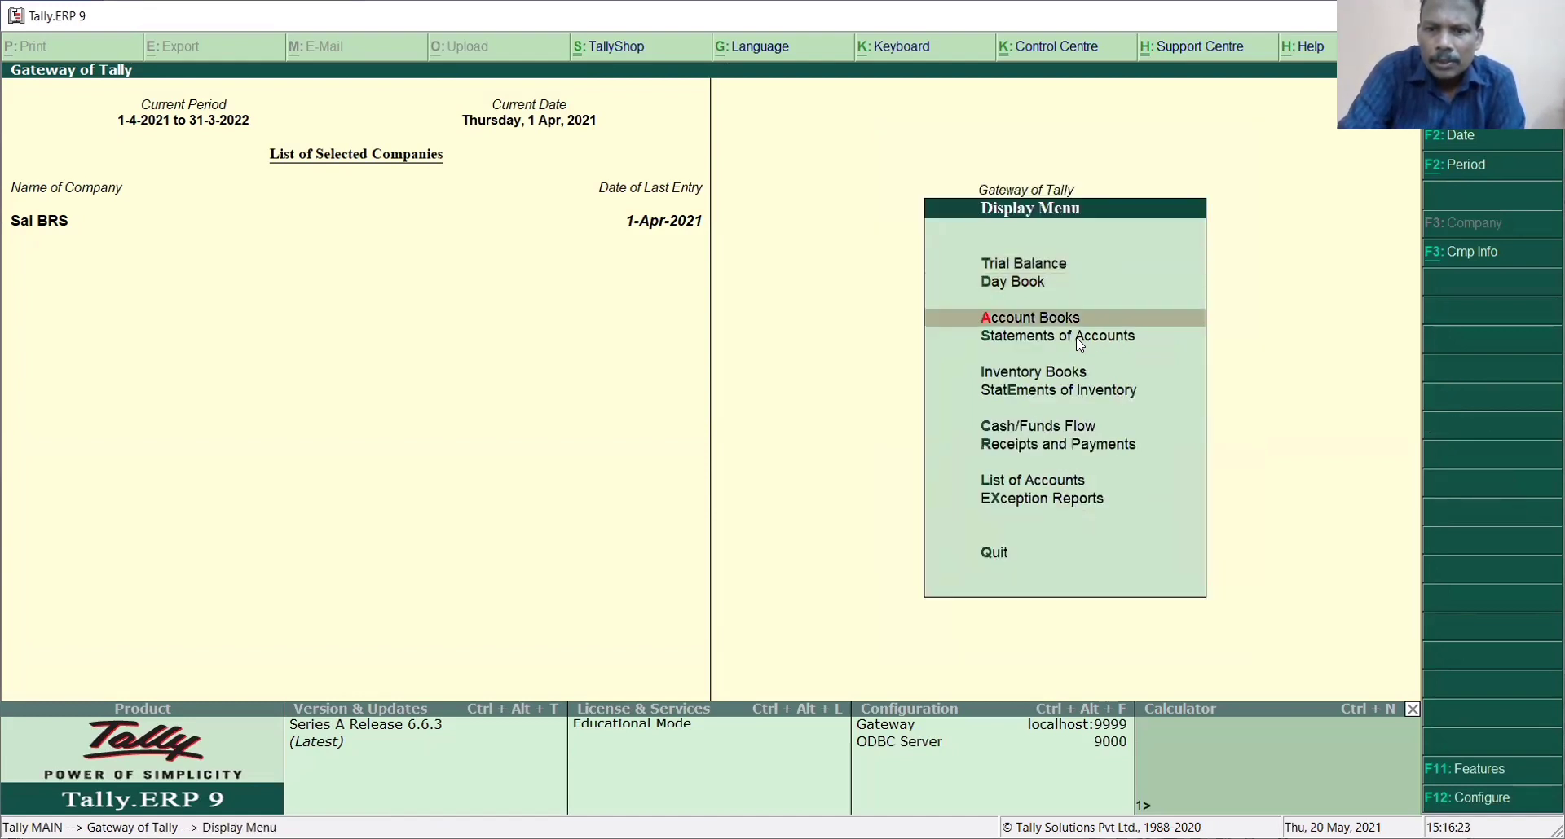
key("Return")
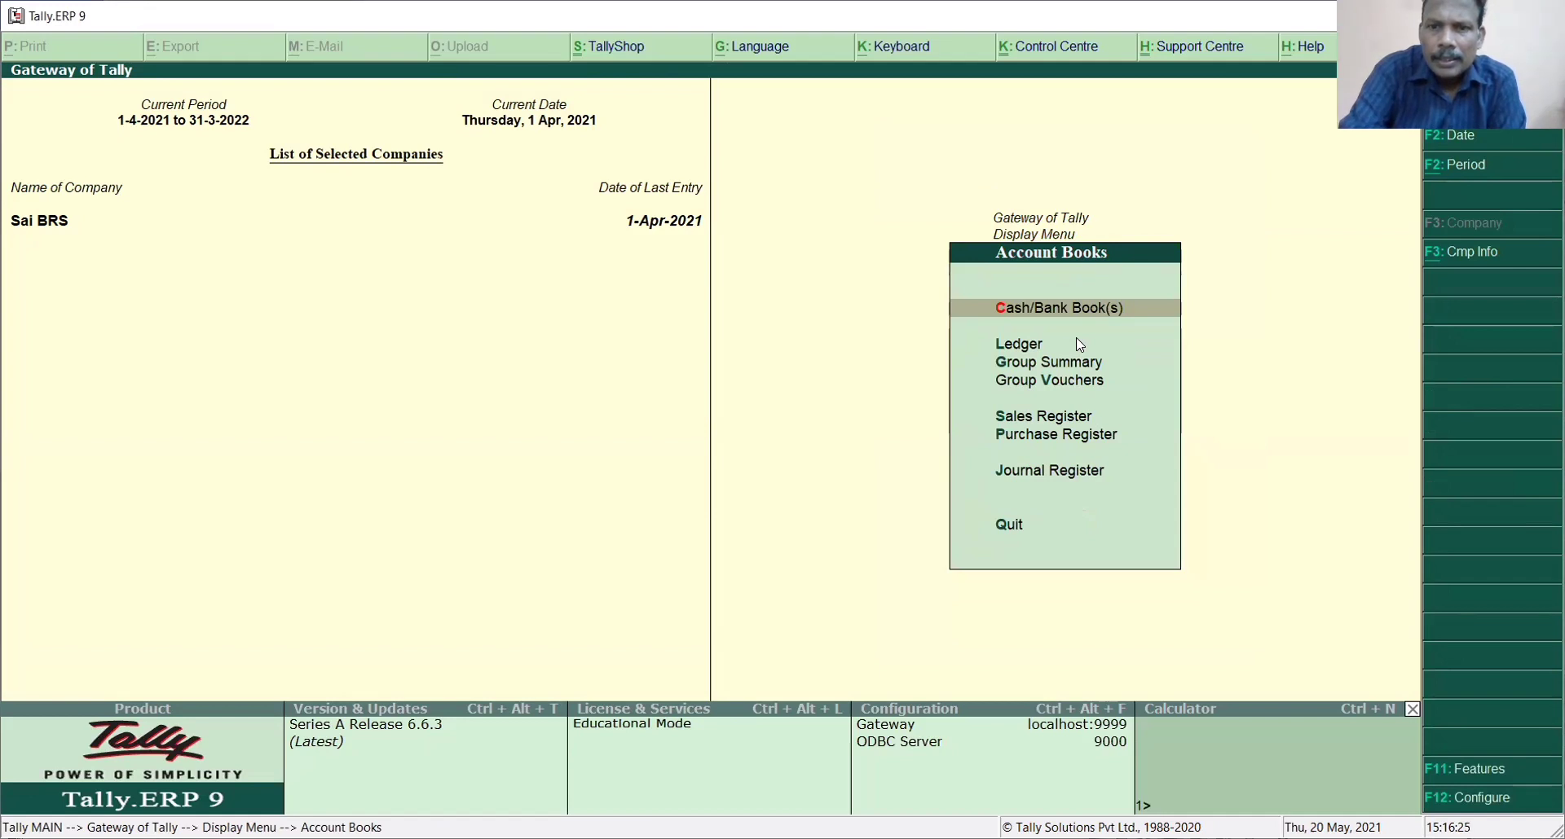
key("Return")
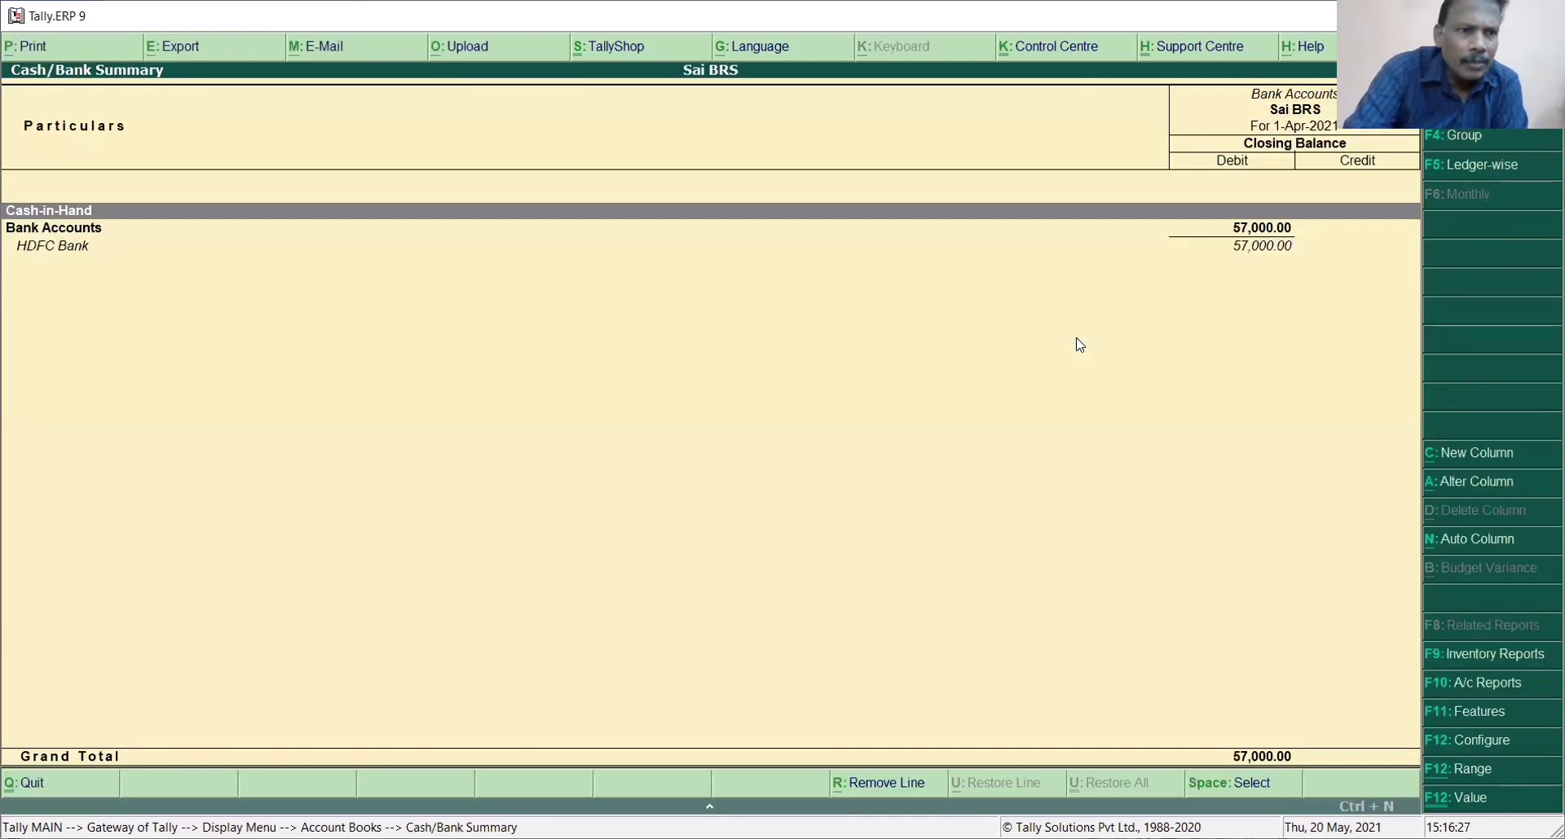
key("Down")
key("Down")
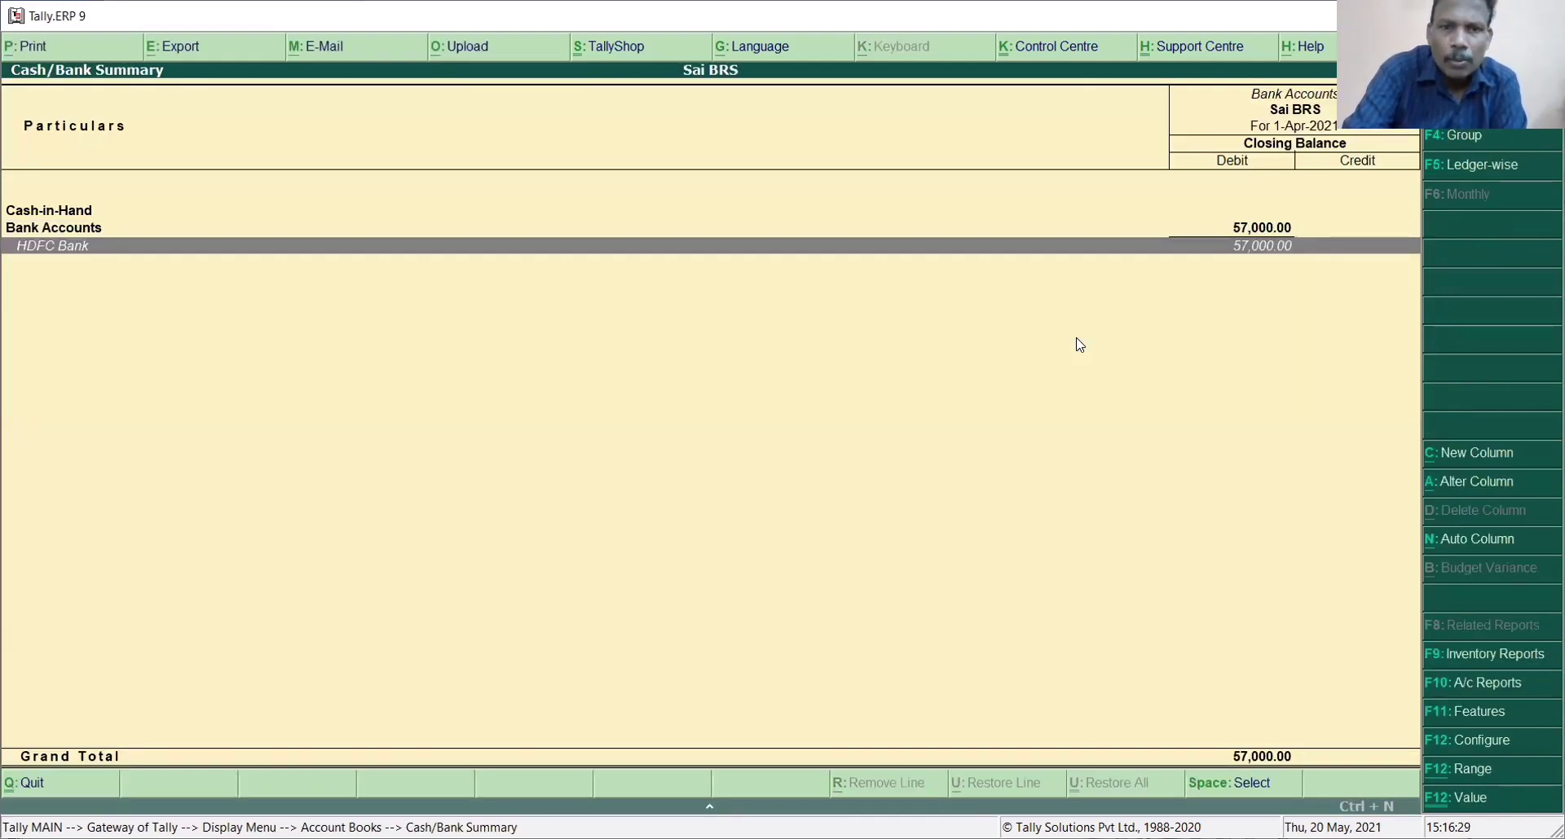
key("Return")
key("Return")
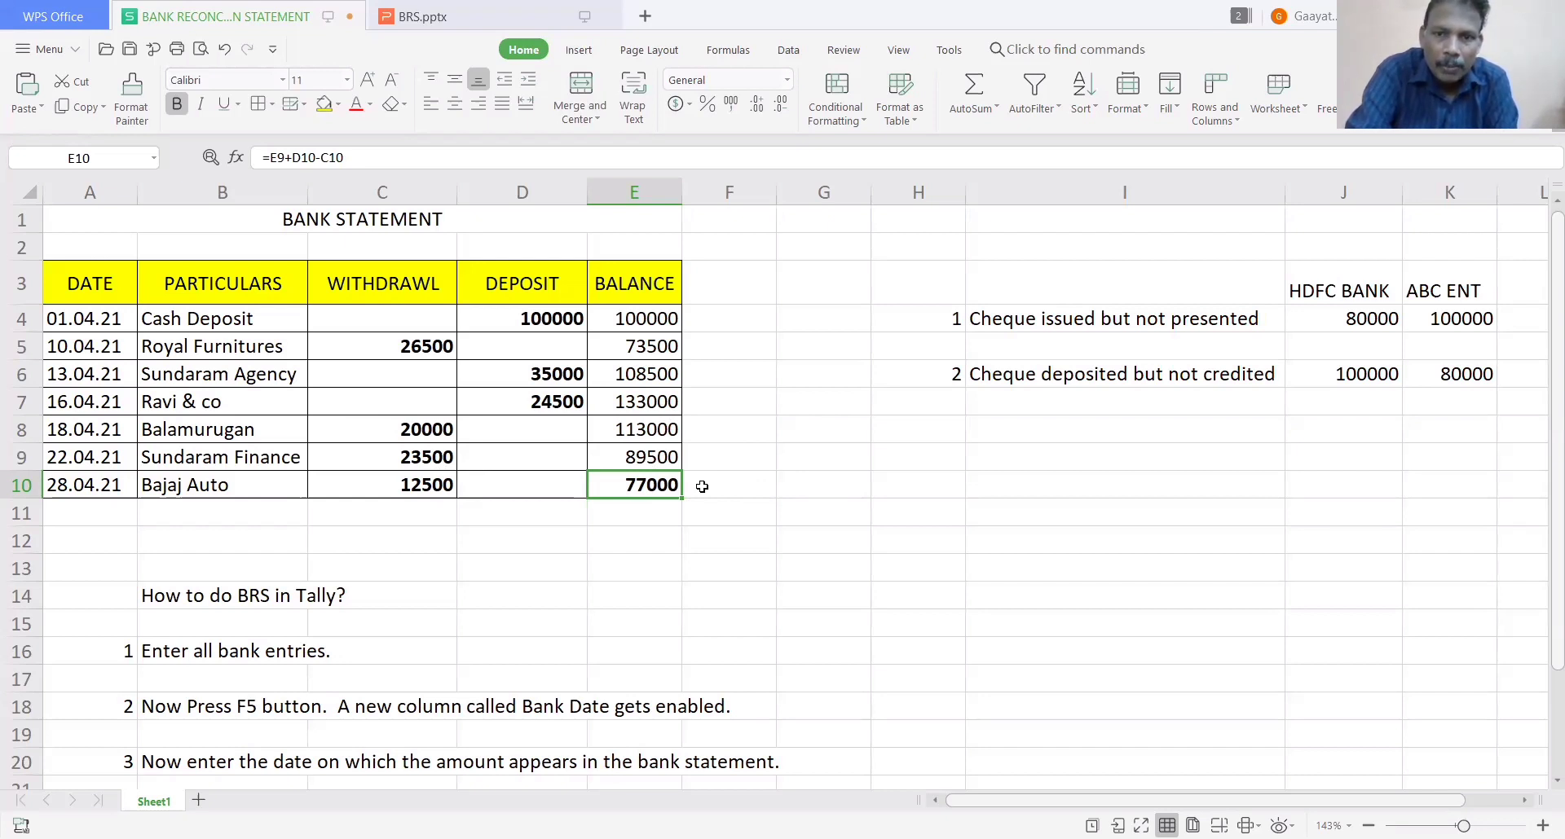
- Switch to the bank statement spreadsheet and remove bold from the deposit amounts in D4, D6 and D7
left_click(555, 322)
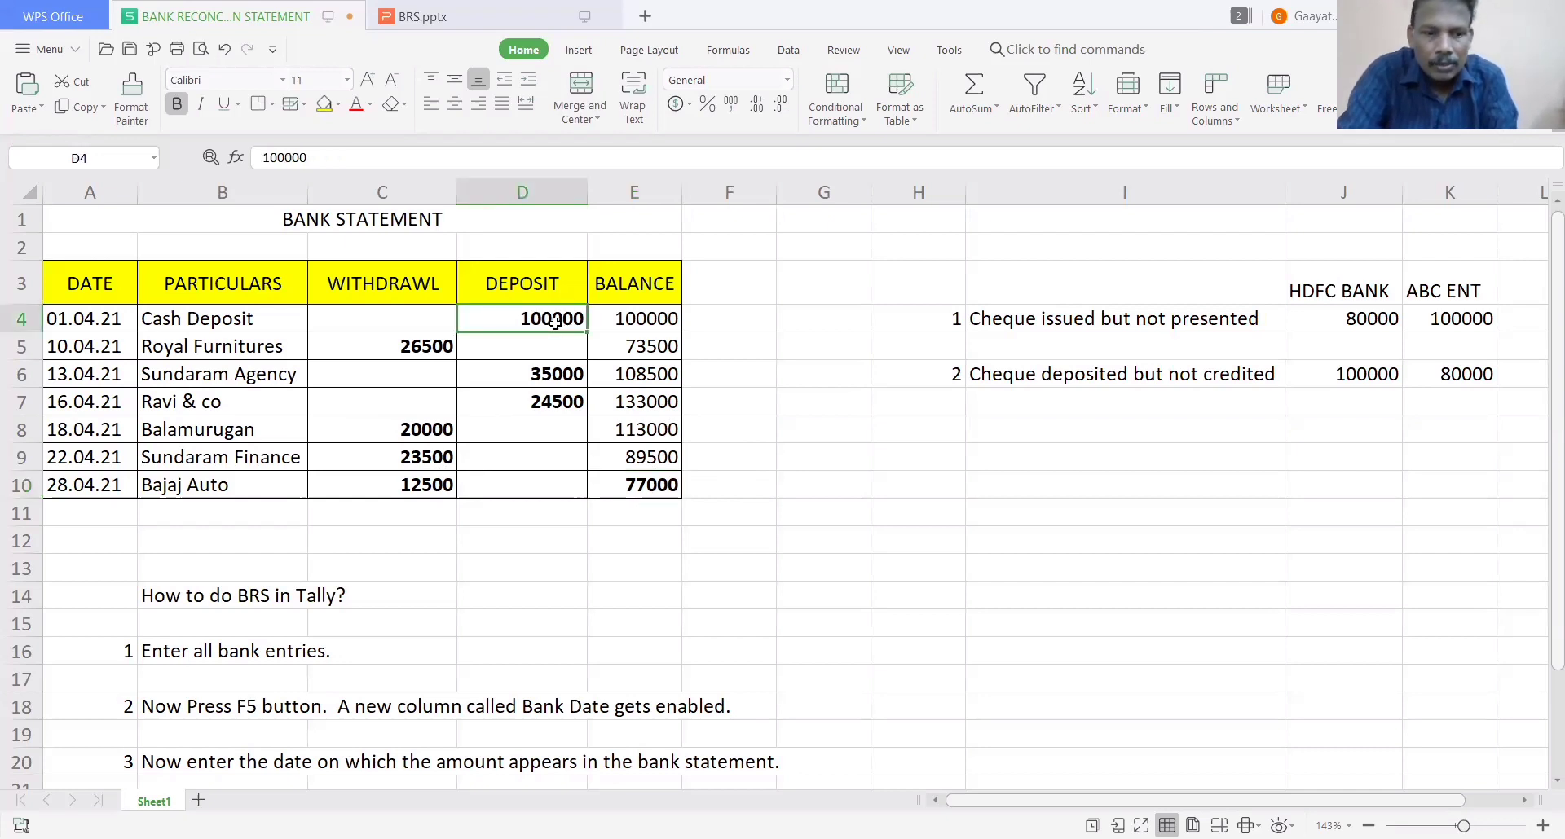
key("ctrl+b")
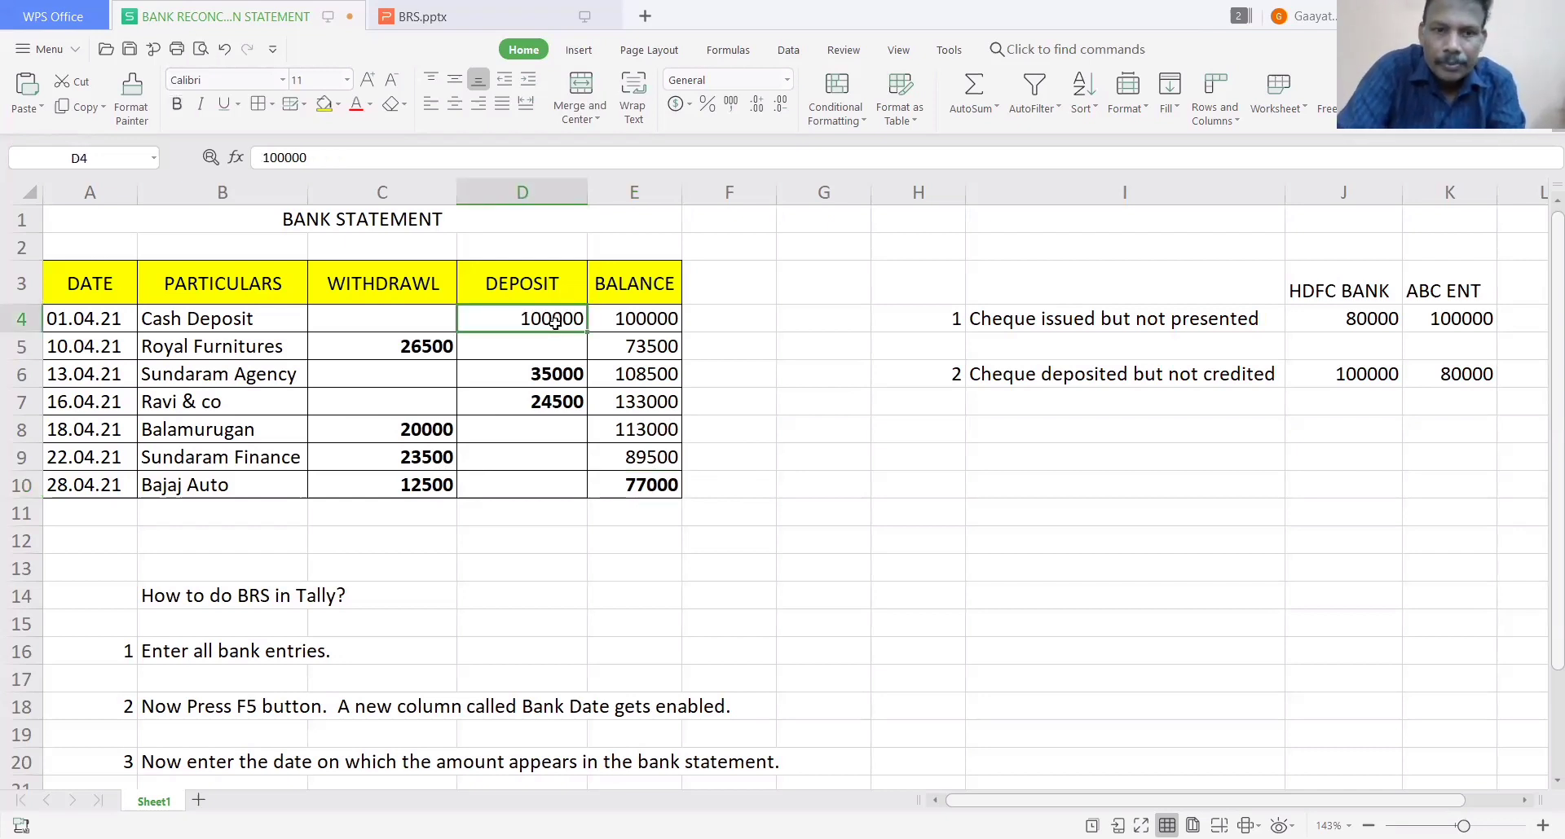
key("Down")
key("Down")
key("ctrl+b")
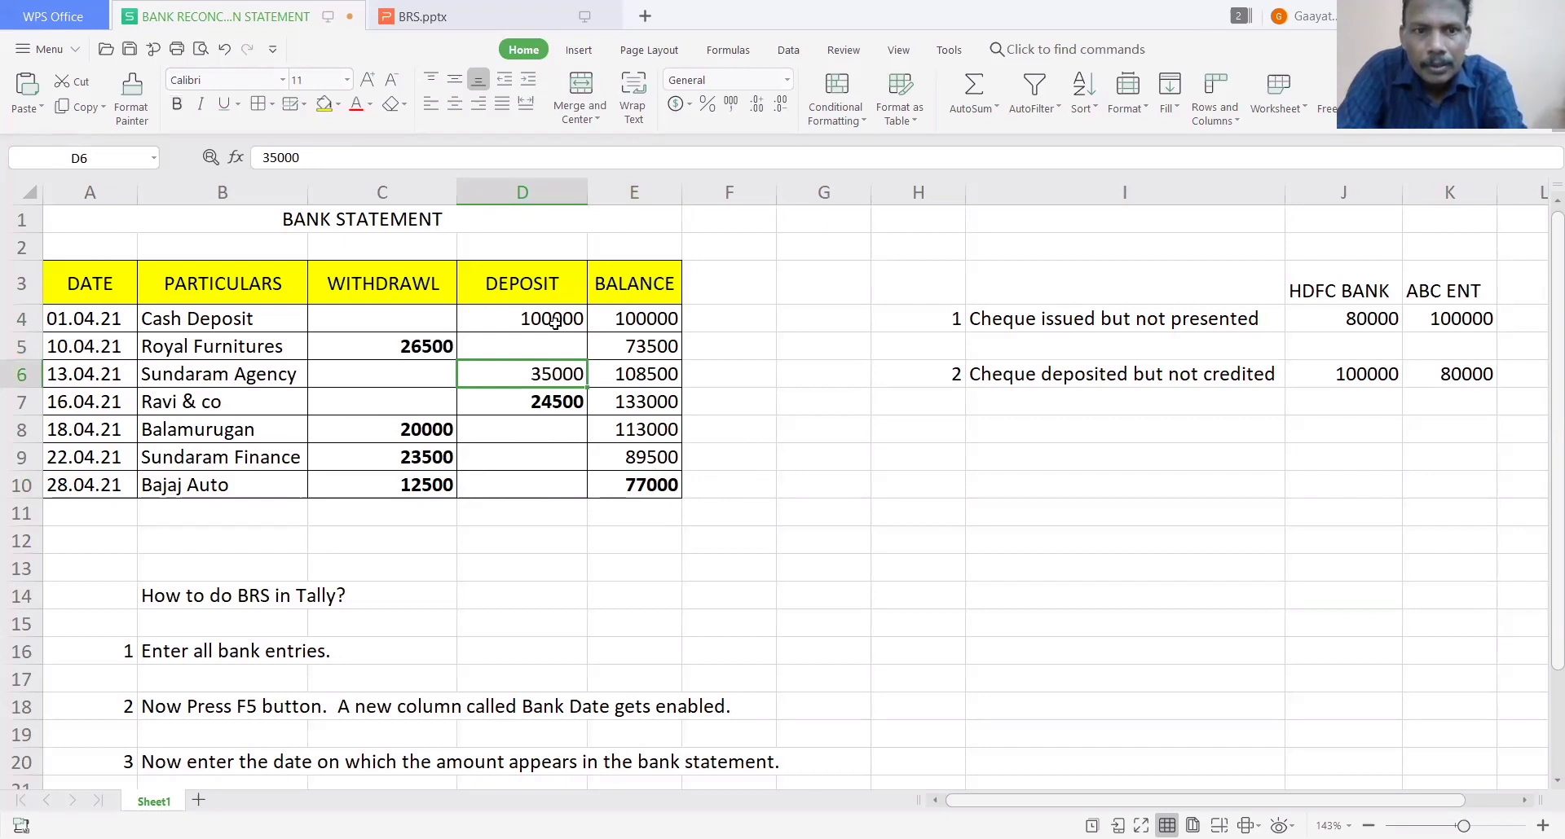
key("Down")
key("ctrl+b")
- Remove bold from the withdrawal amounts in C5, C8, C9 and C10
key("Left")
key("Up")
key("Up")
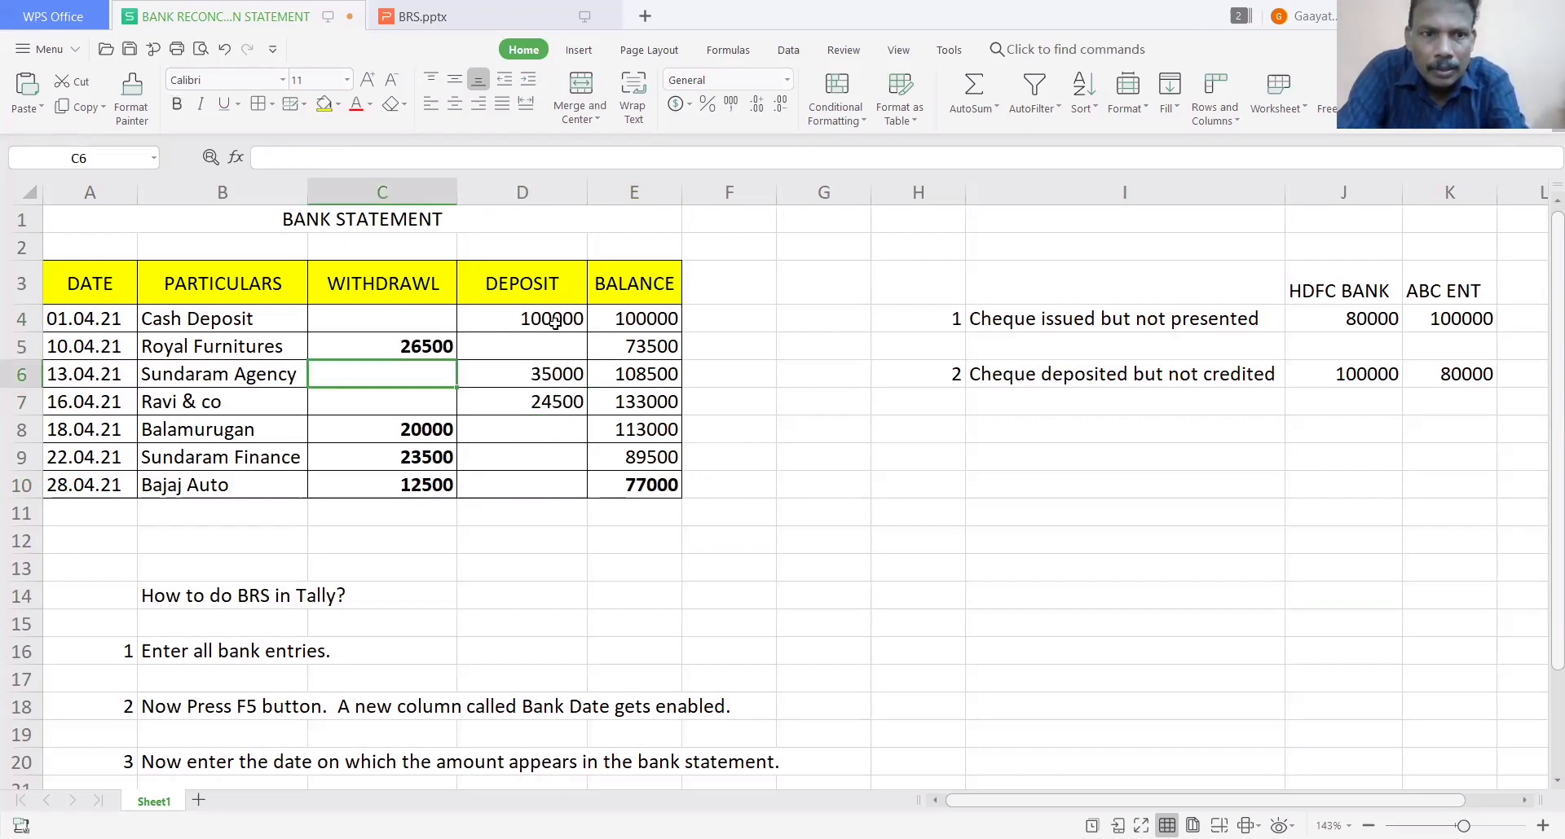
key("ctrl+b")
key("Down")
key("Down")
key("Down")
key("ctrl+b")
key("Down")
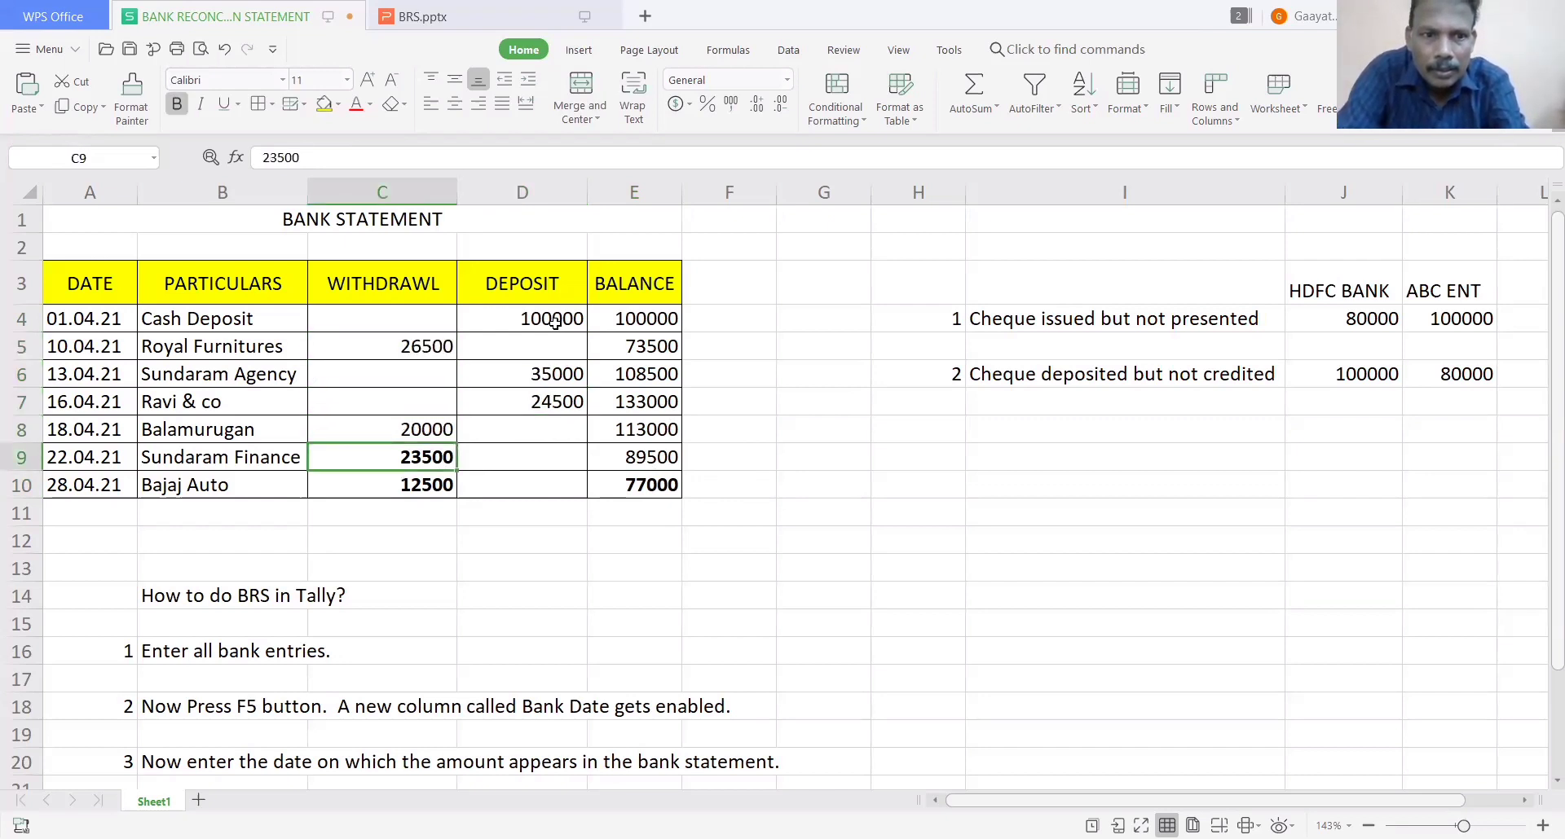
key("ctrl+b")
key("Down")
key("ctrl+b")
key("Down")
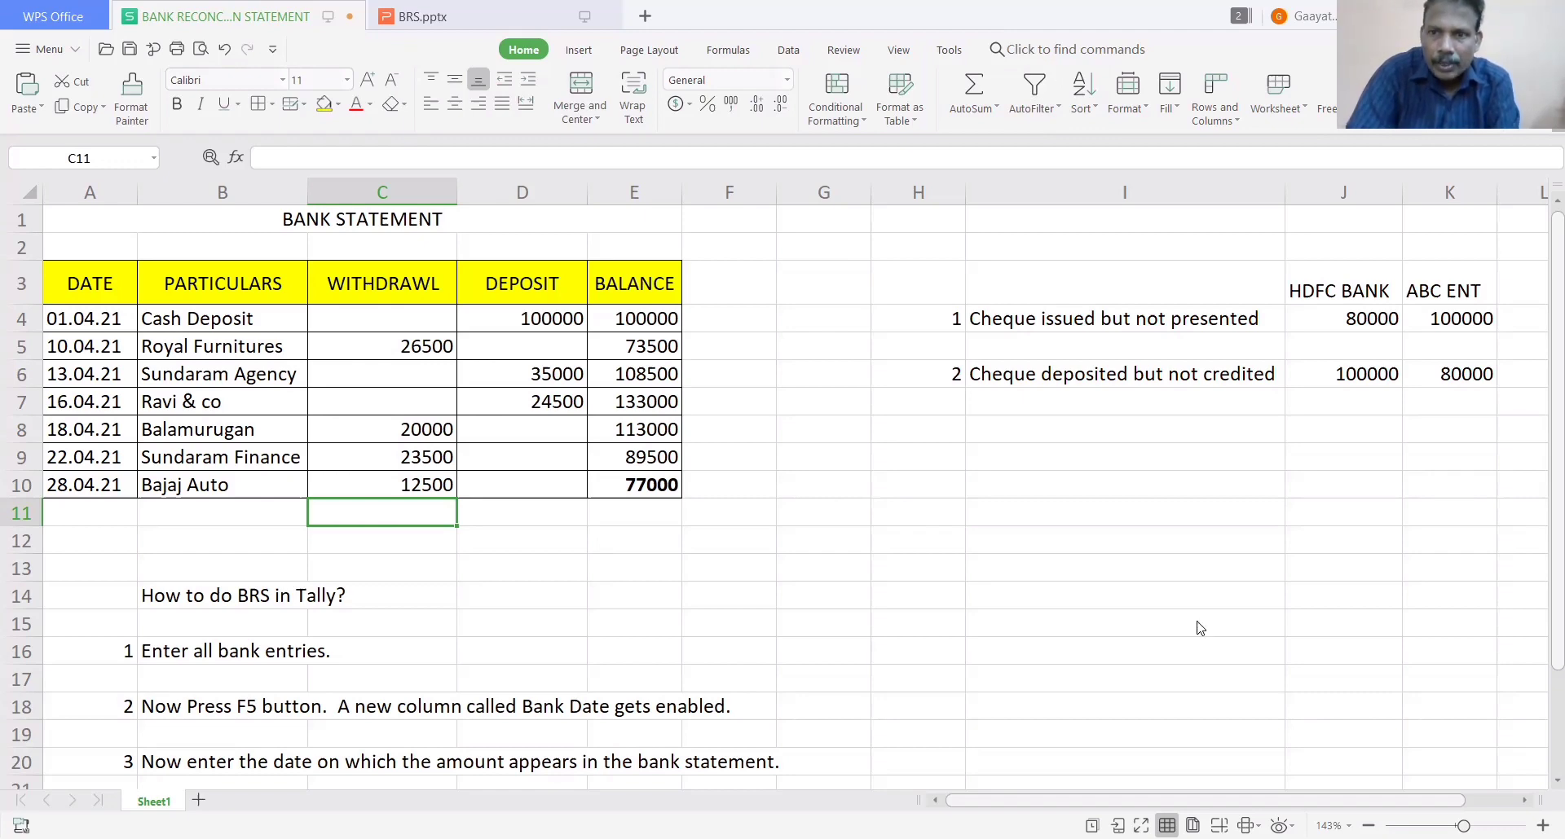
- Switch to Tally.ERP 9 and open the HDFC Bank reconciliation, configured to show reconciled transactions also
key("alt+Tab")
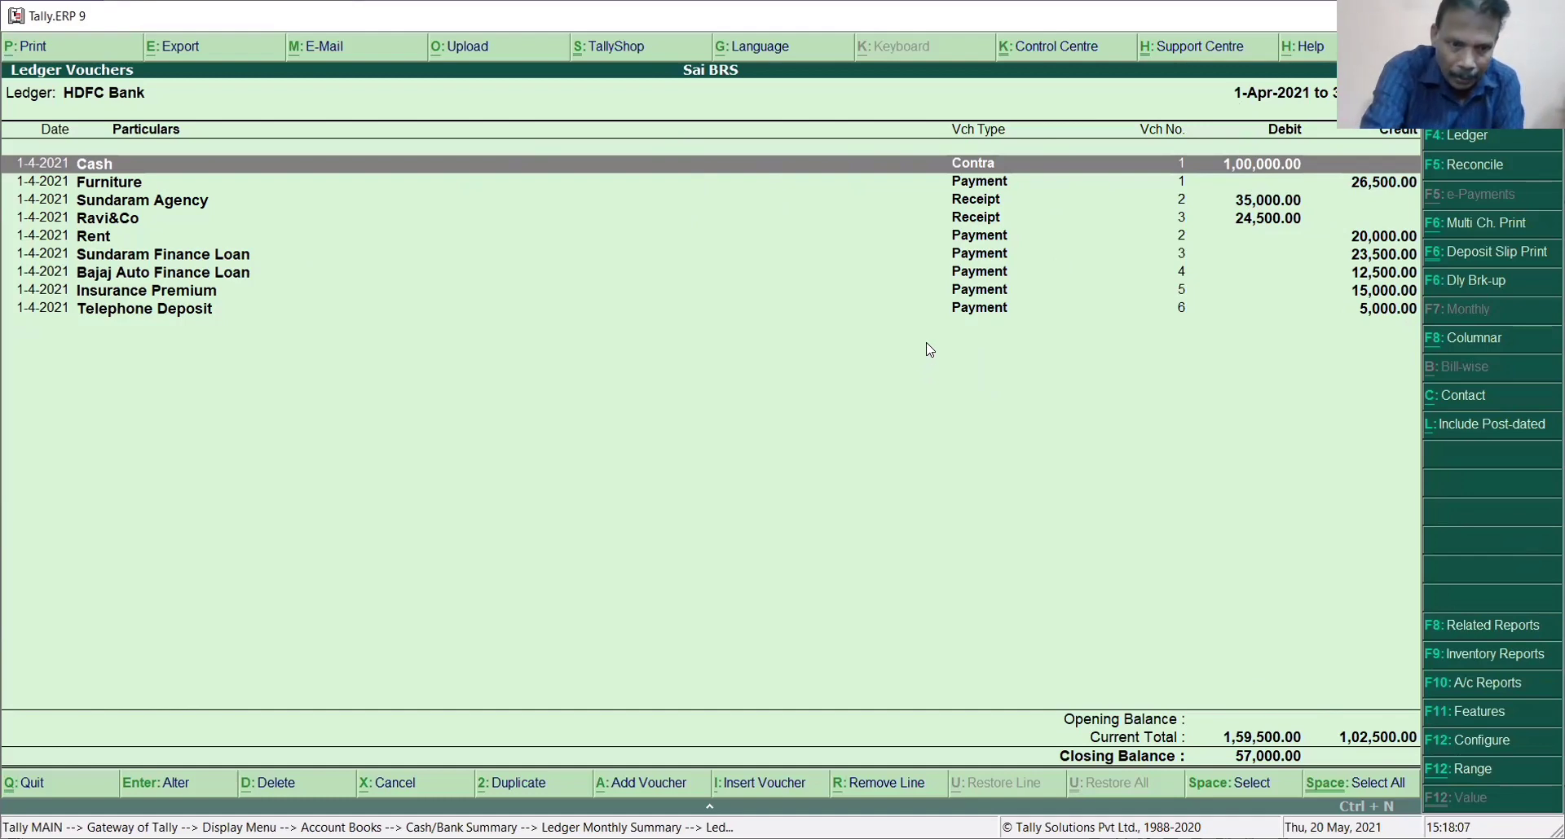
key("F5")
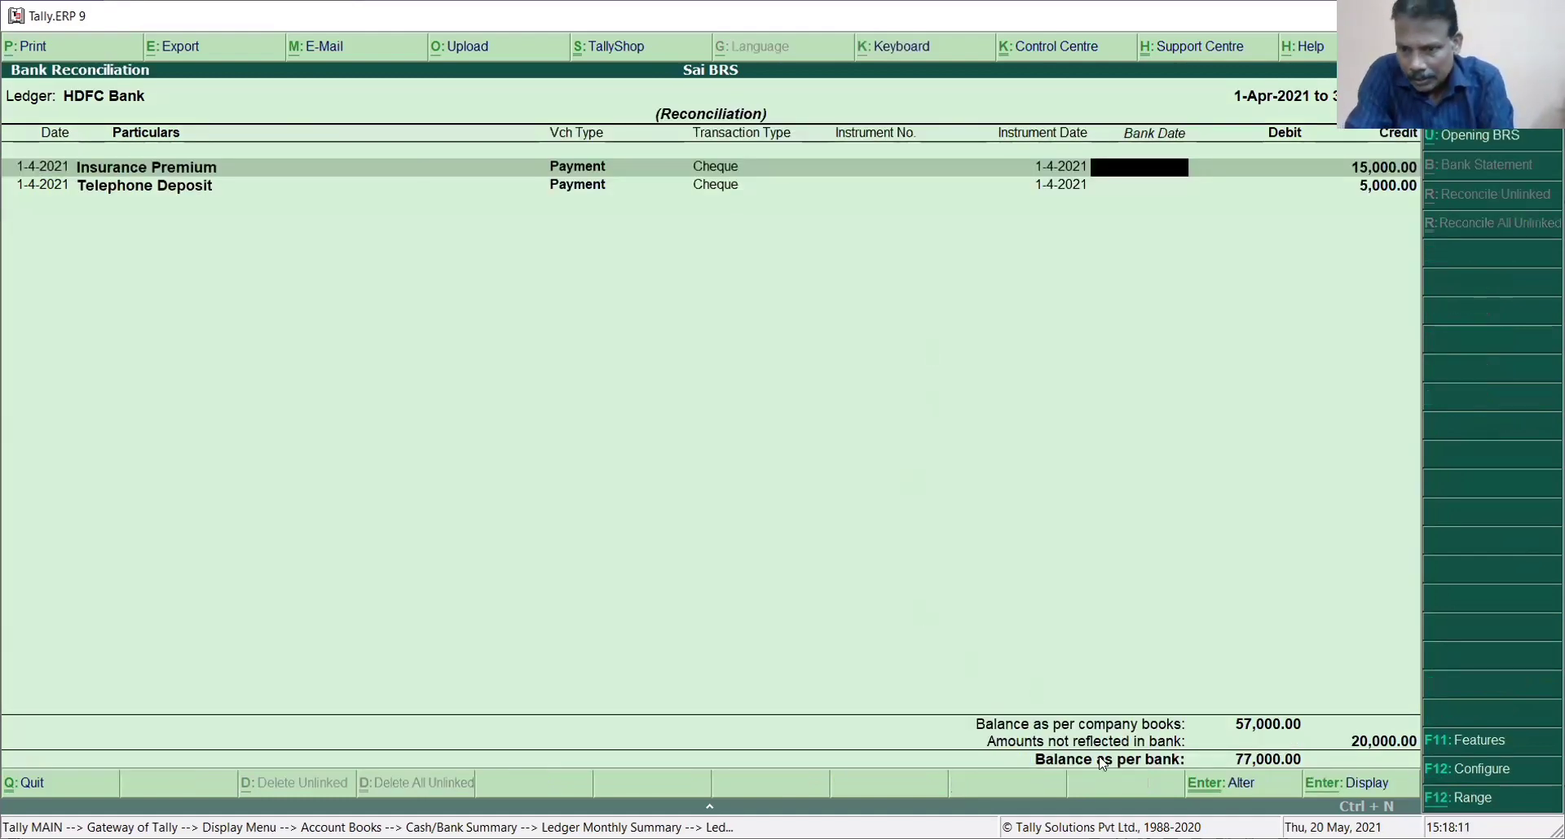
left_click(1497, 774)
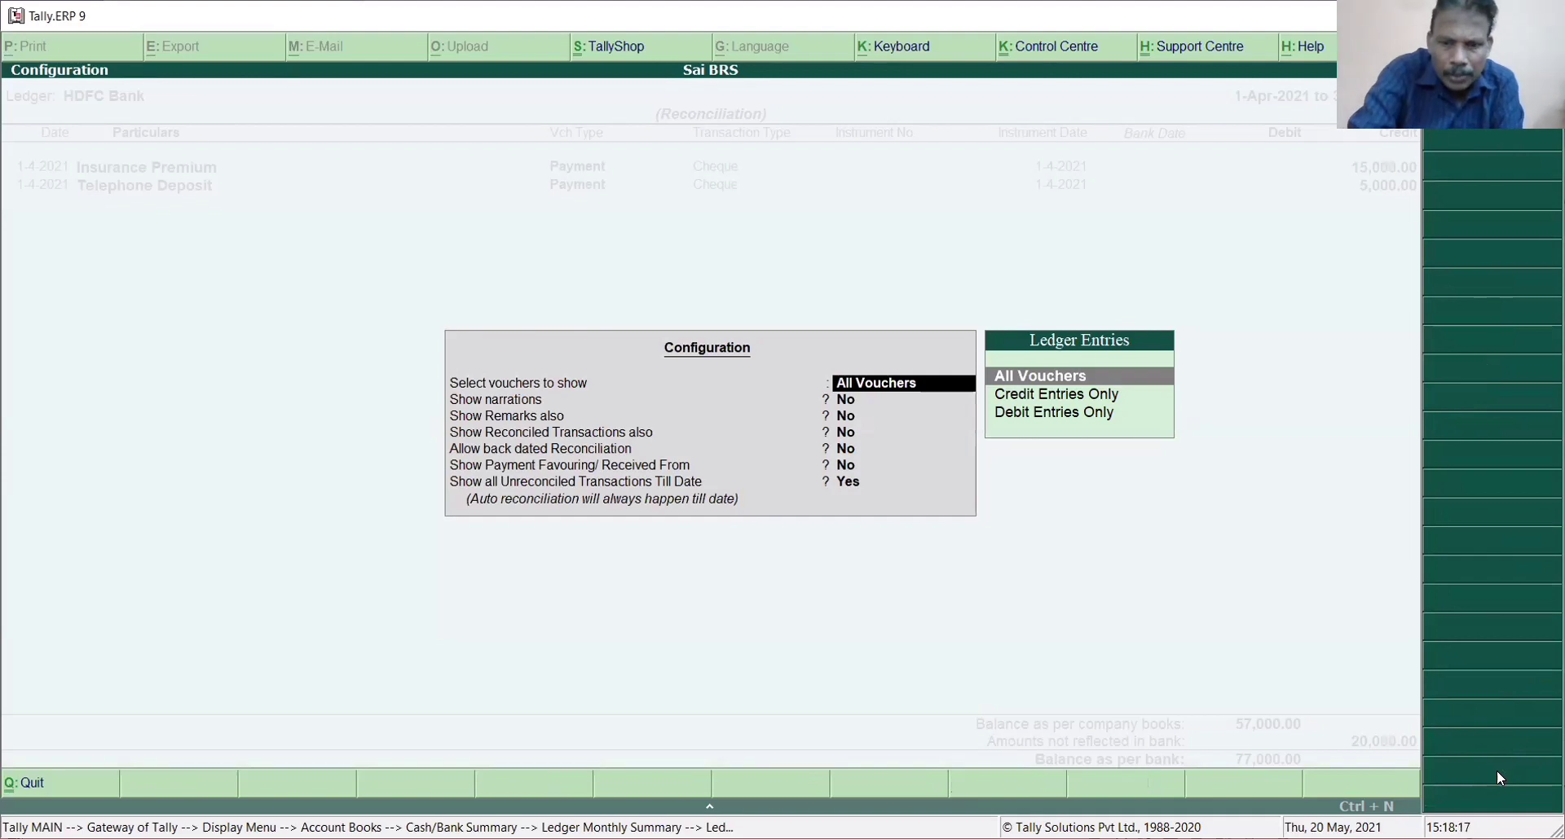
key("Return")
key("Return")
key("Return")
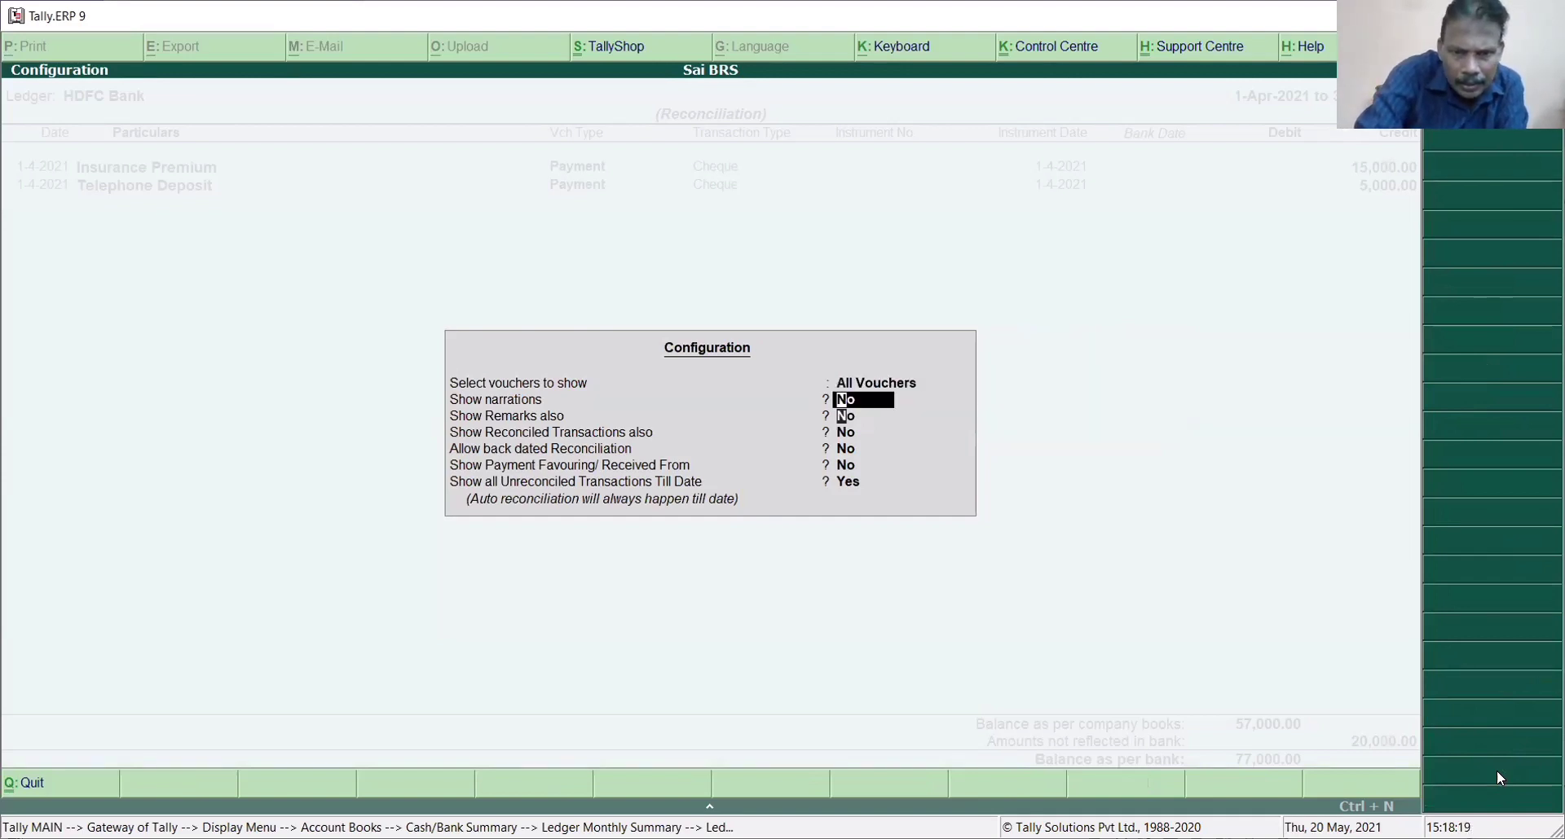
type("y")
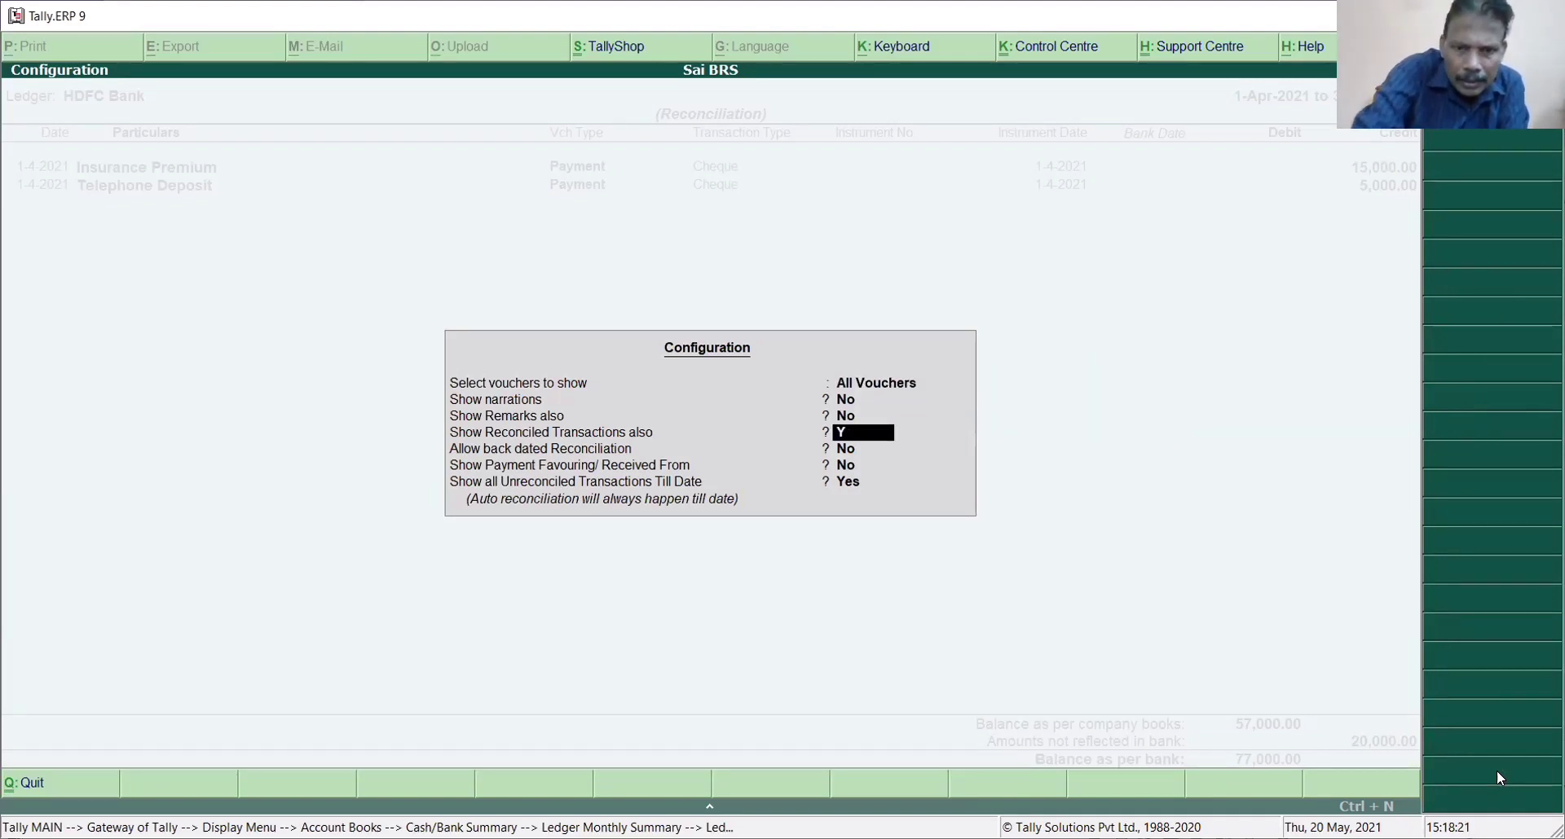
key("Return")
key("Return")
key("Return")
key("Return")
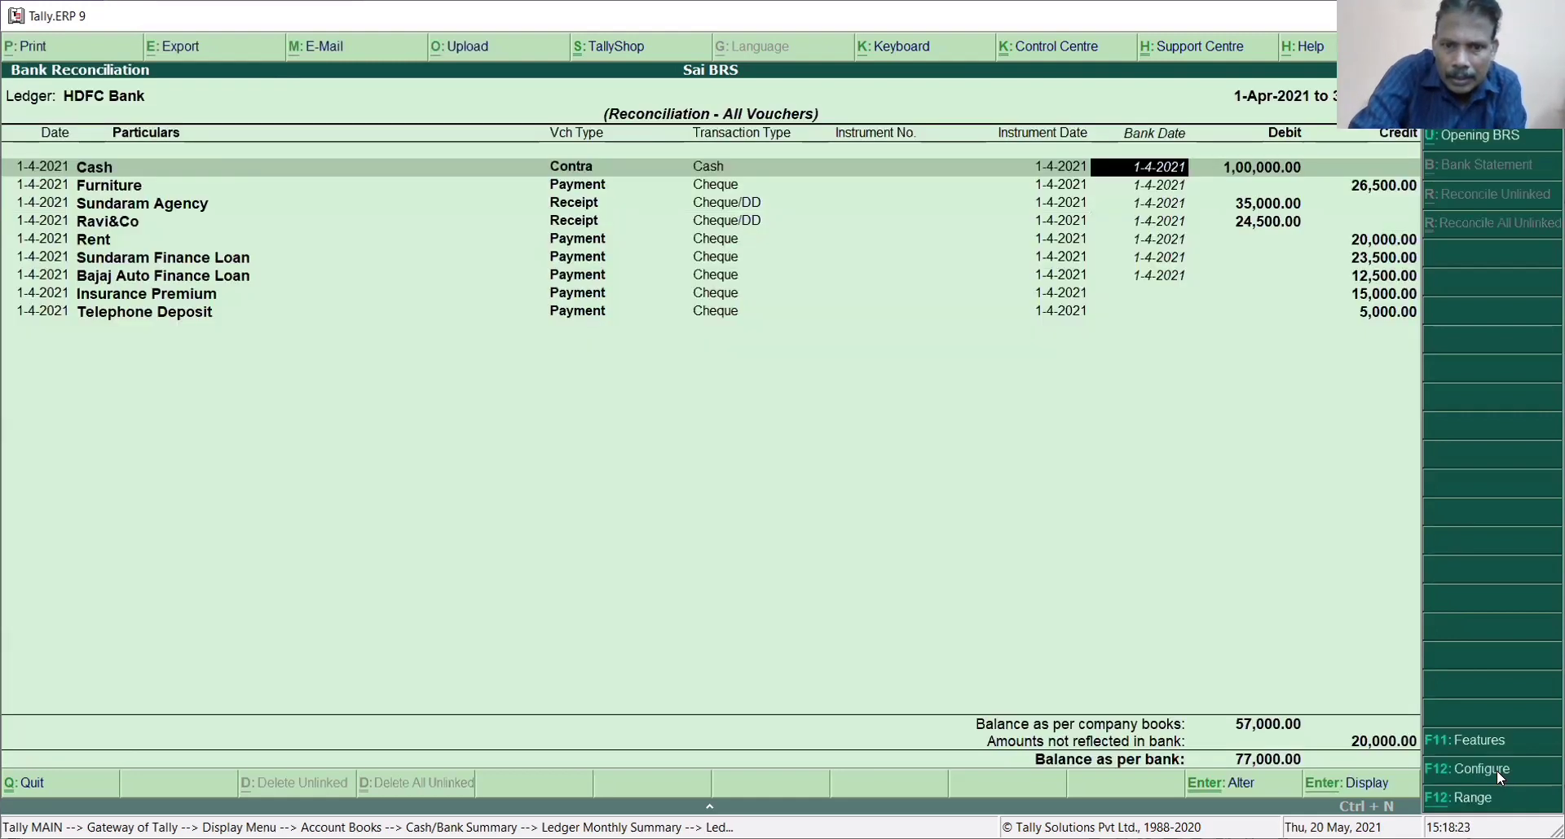
- Clear the bank dates of all HDFC Bank vouchers from Cash through Telephone Deposit and save the reconciliation
key("BackSpace")
key("Return")
key("BackSpace")
key("Return")
key("BackSpace")
key("Return")
key("BackSpace")
key("Return")
key("BackSpace")
key("Return")
key("BackSpace")
key("Return")
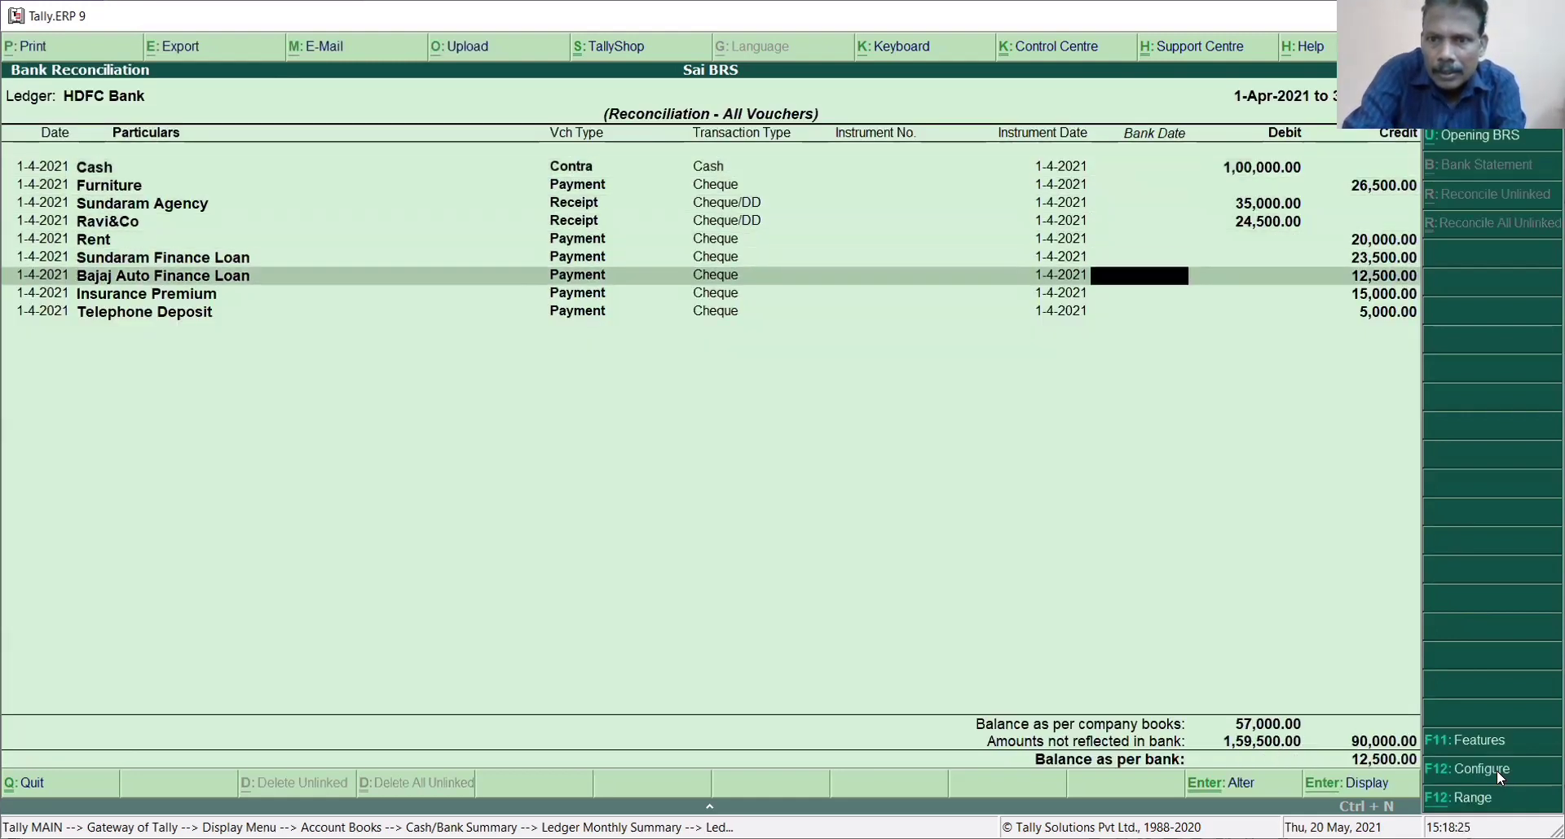
key("BackSpace")
key("Return")
key("BackSpace")
key("Return")
key("BackSpace")
key("Return")
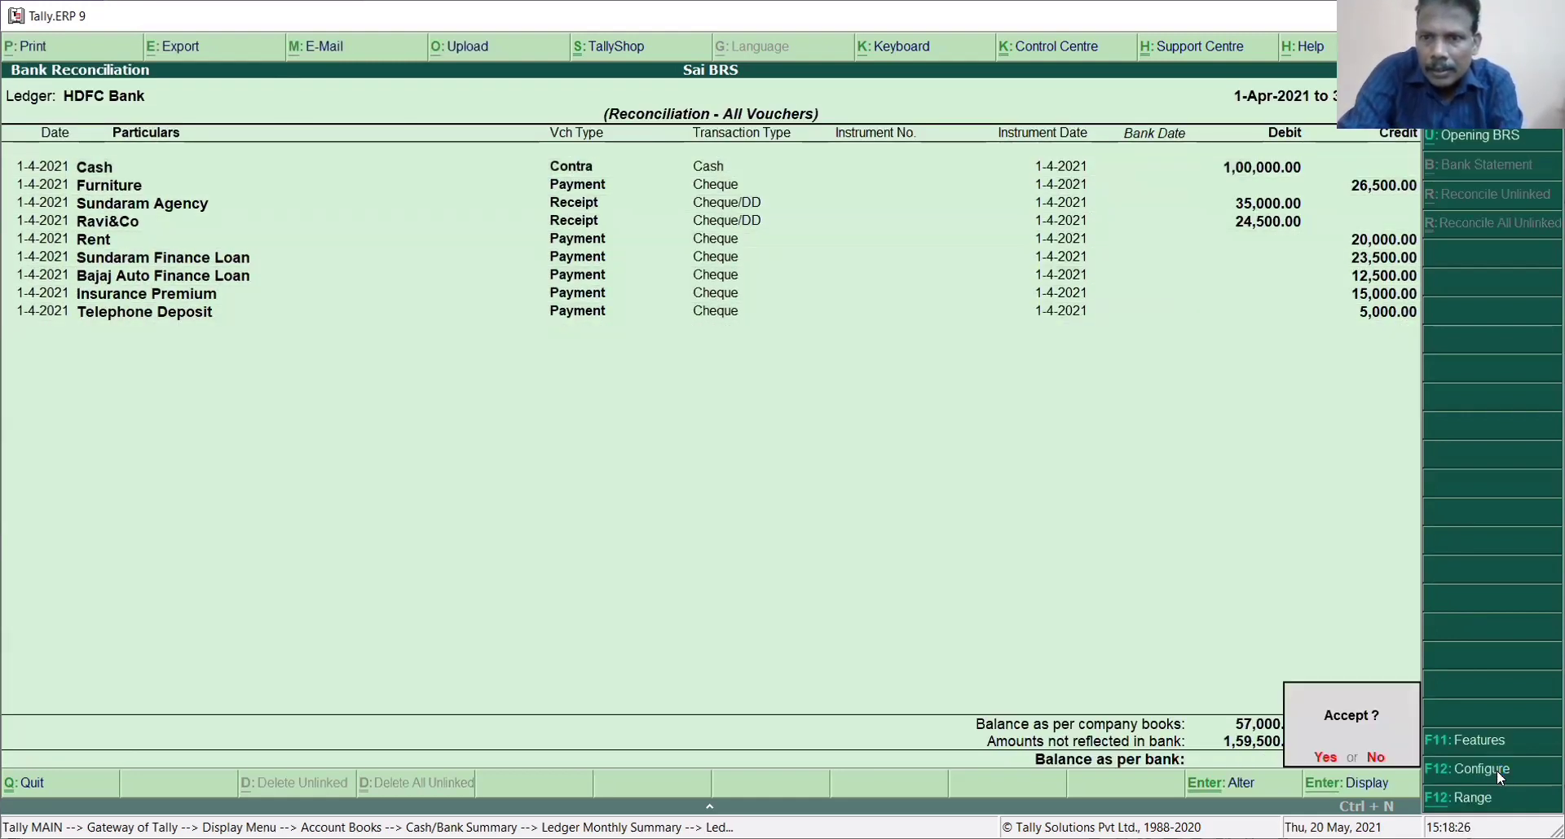
key("y")
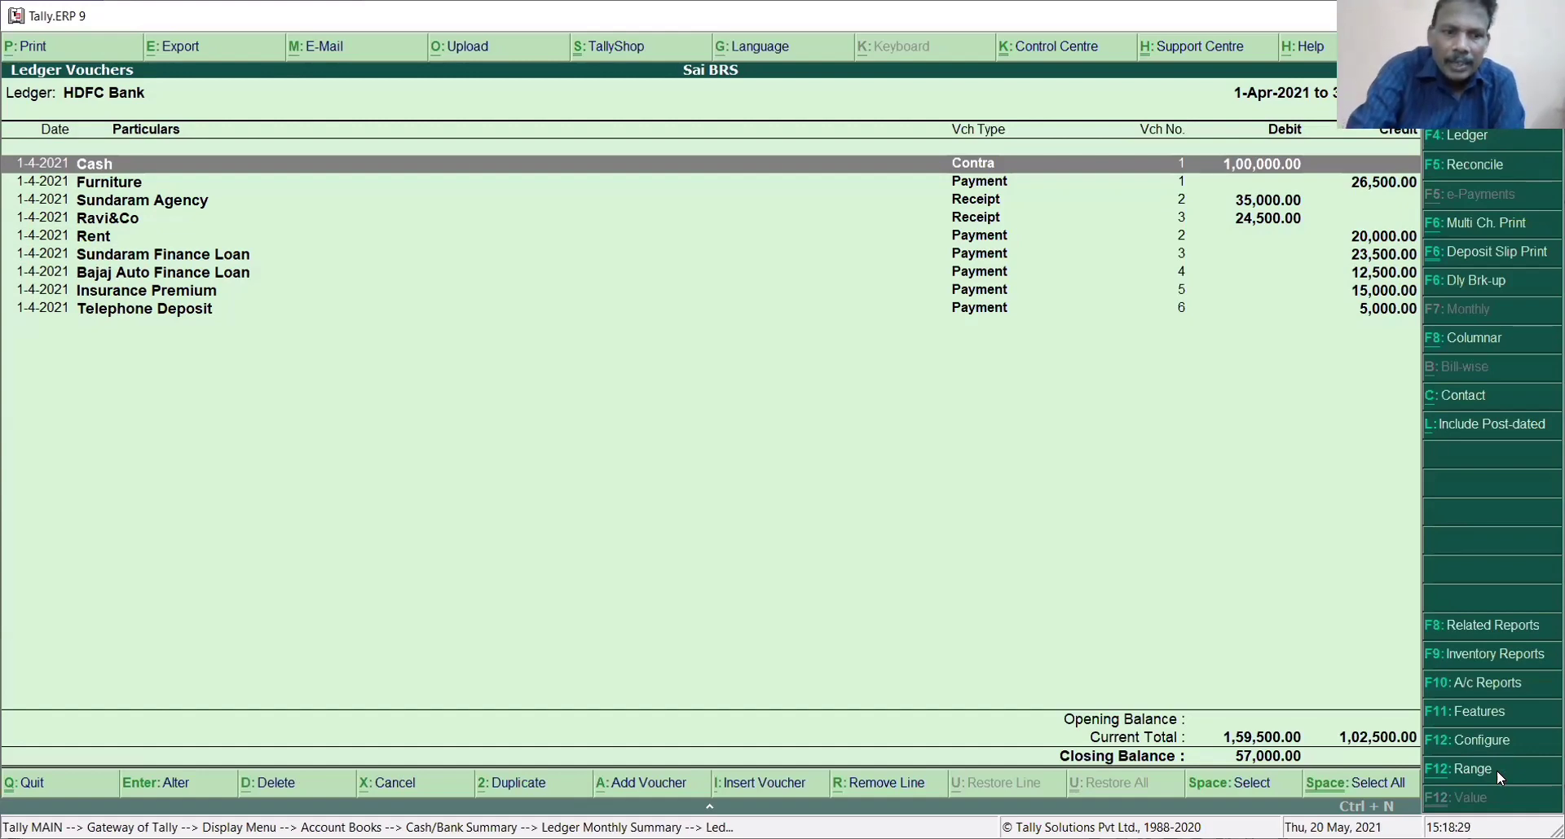
- Open the HDFC Bank reconciliation, and in the bank statement spreadsheet bold the cash deposit amount in D4
key("F5")
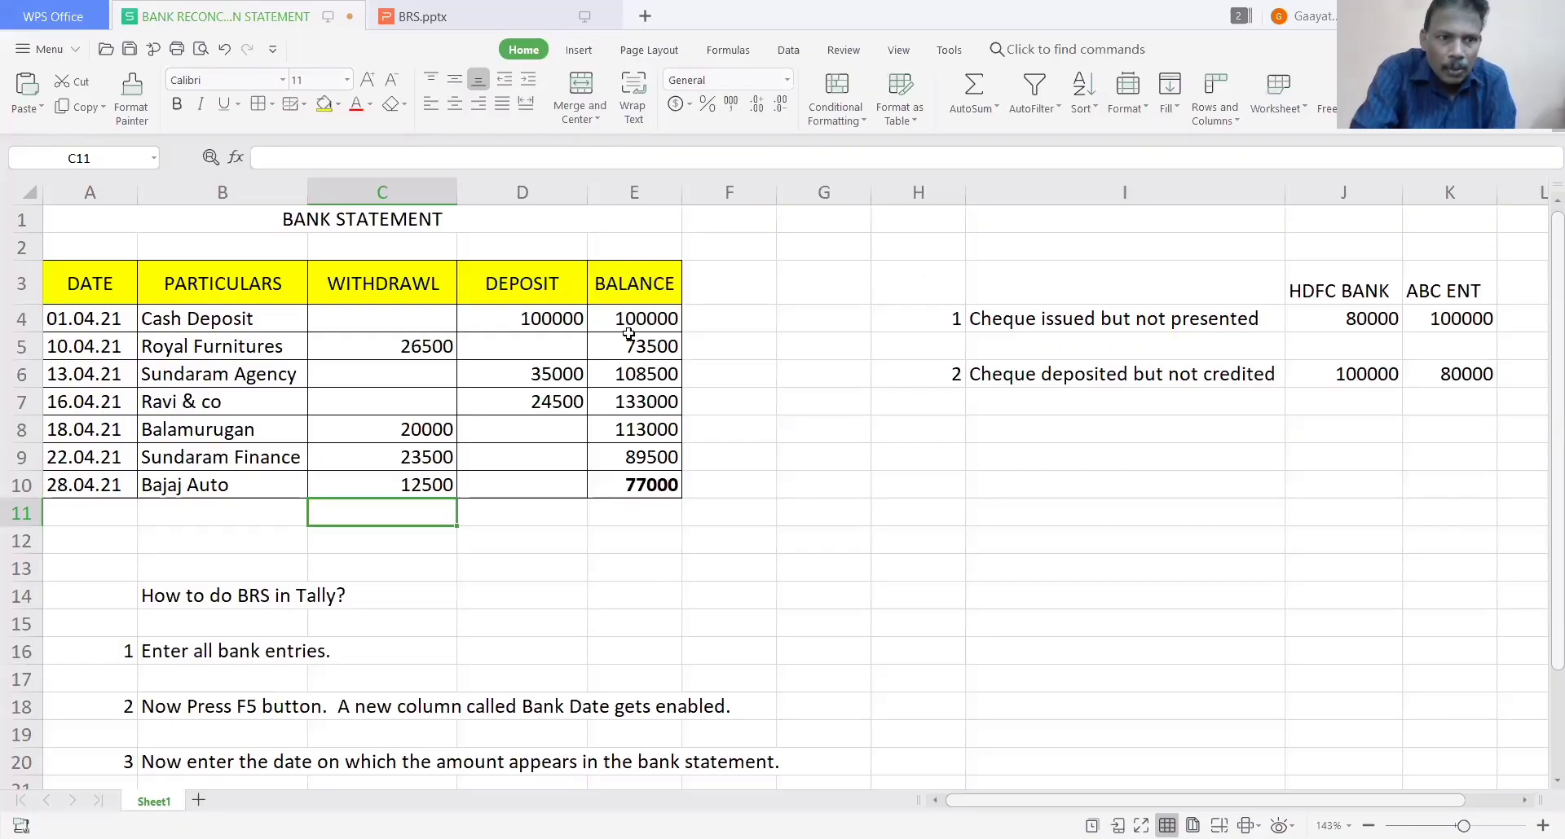
left_click(534, 322)
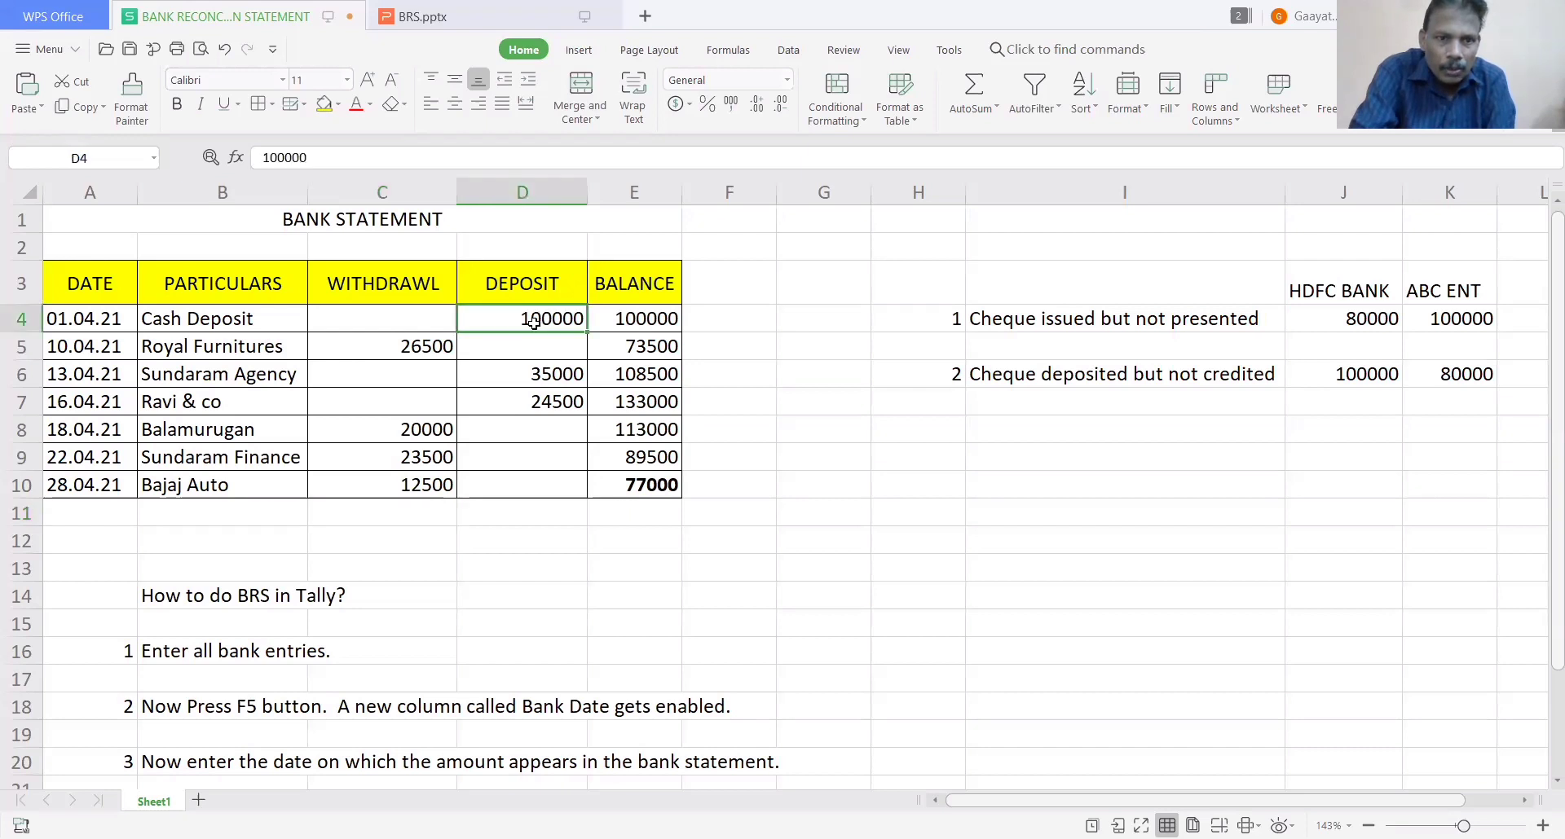
key("ctrl+b")
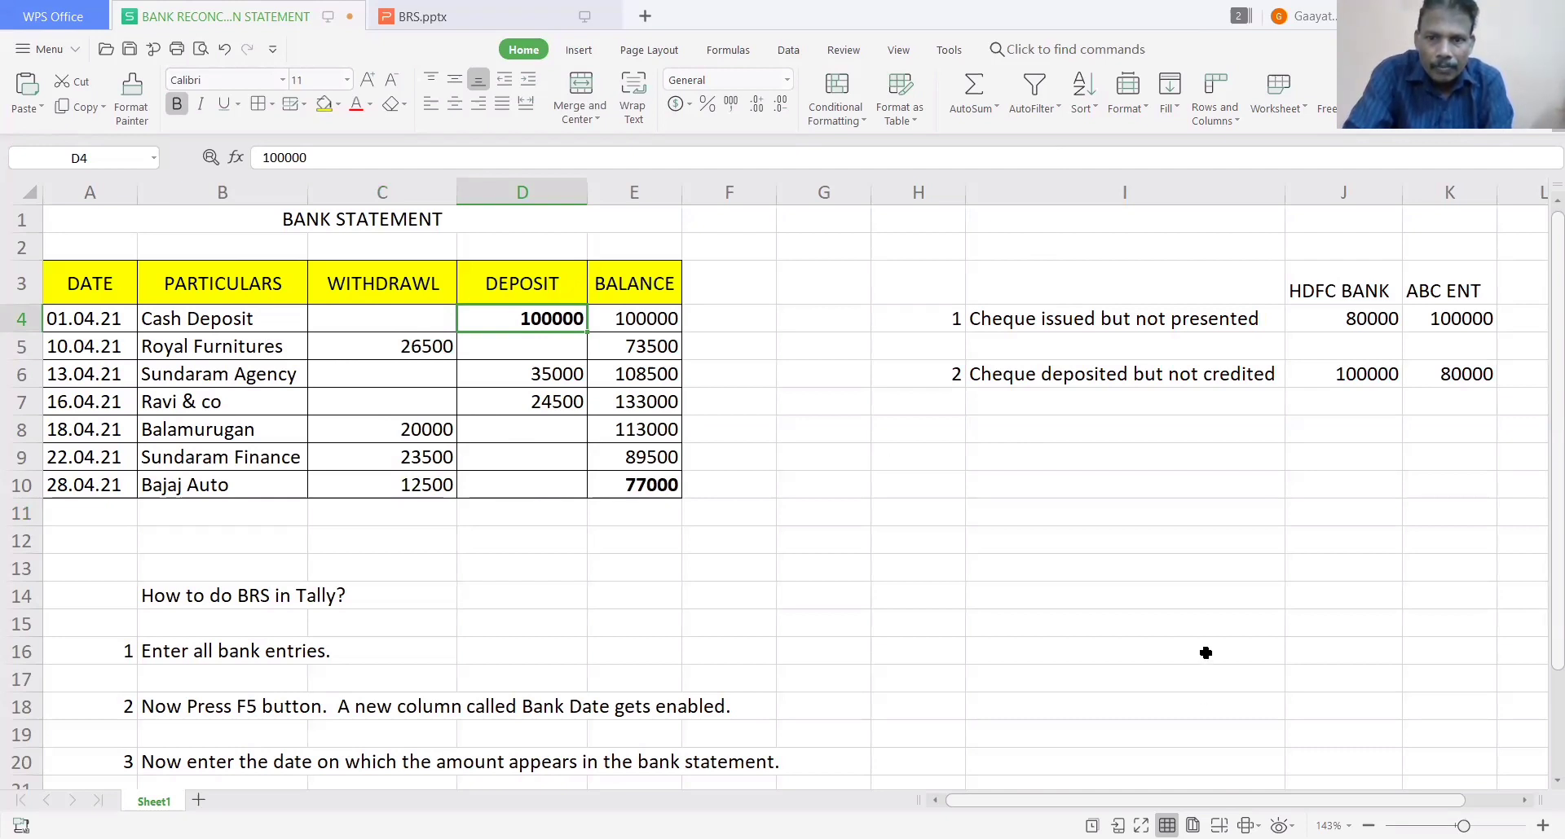
- Switch to Tally.ERP 9, set the Cash voucher's bank date to 1-4-2021 and go past Furniture to Sundaram Agency
key("alt+Tab")
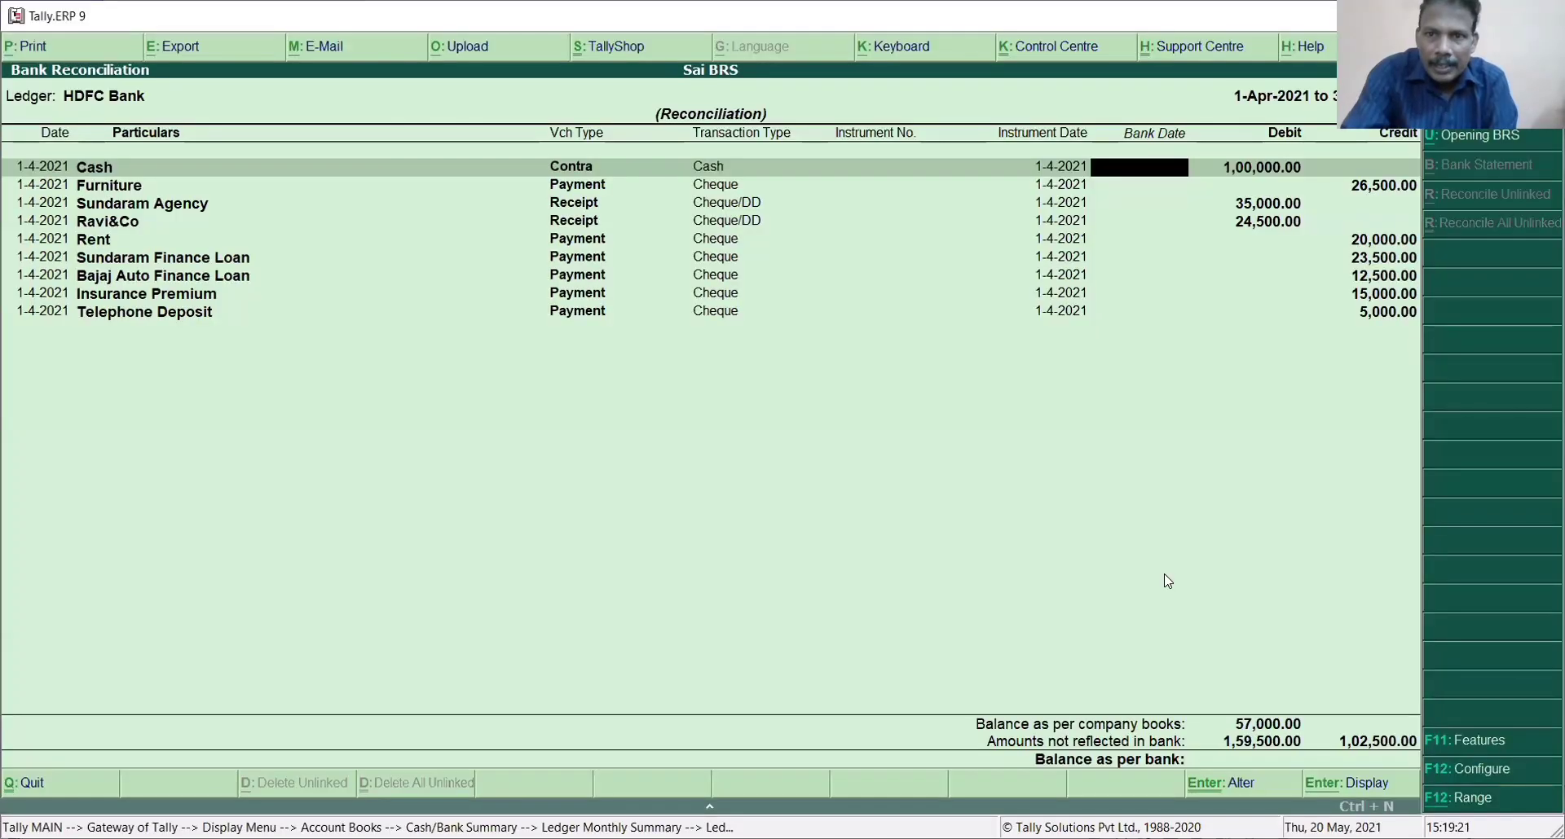
type("1.4")
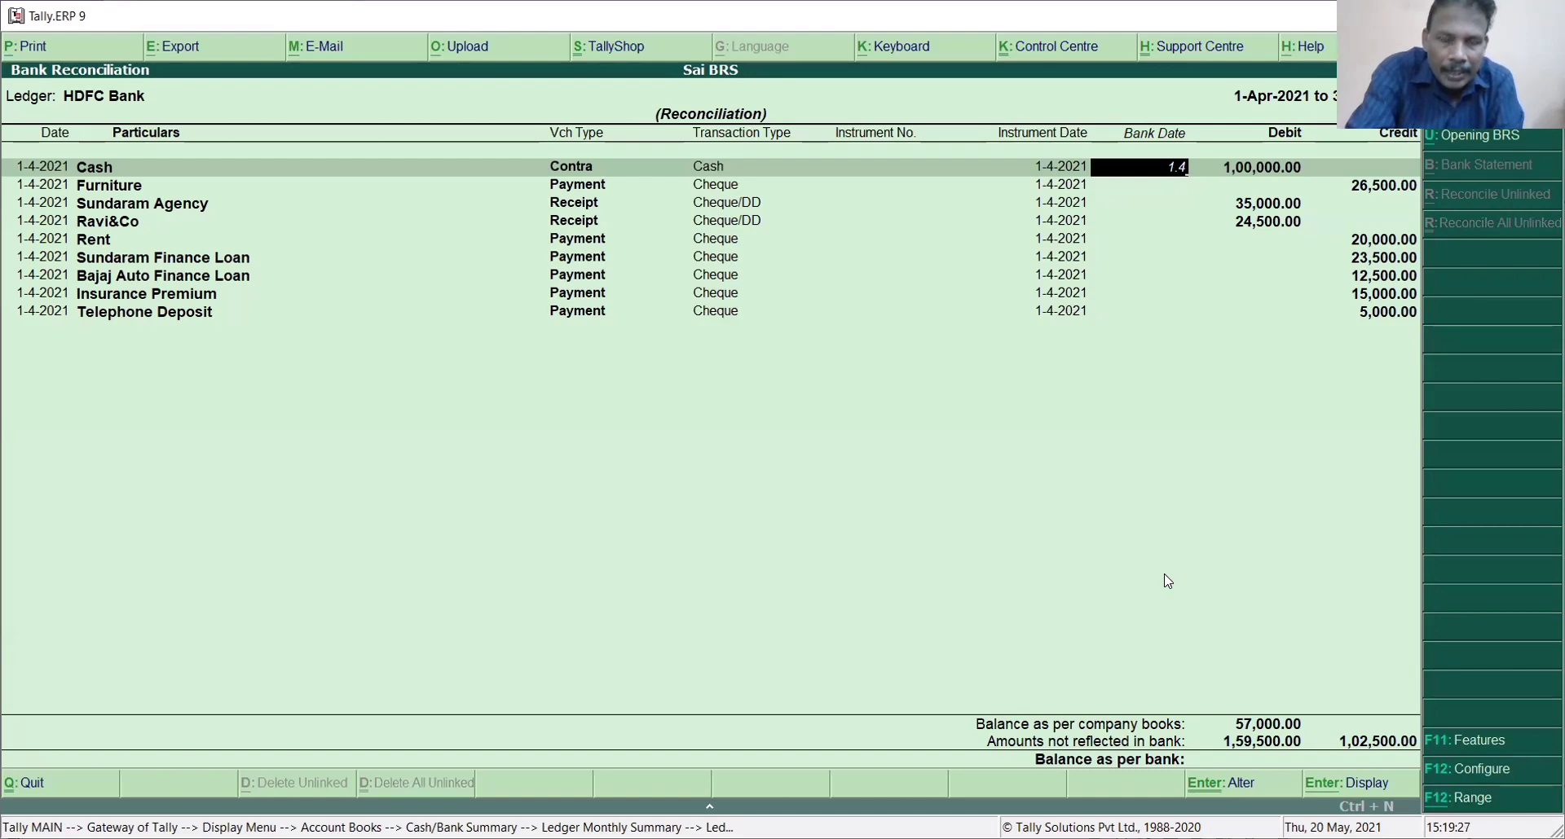
key("Return")
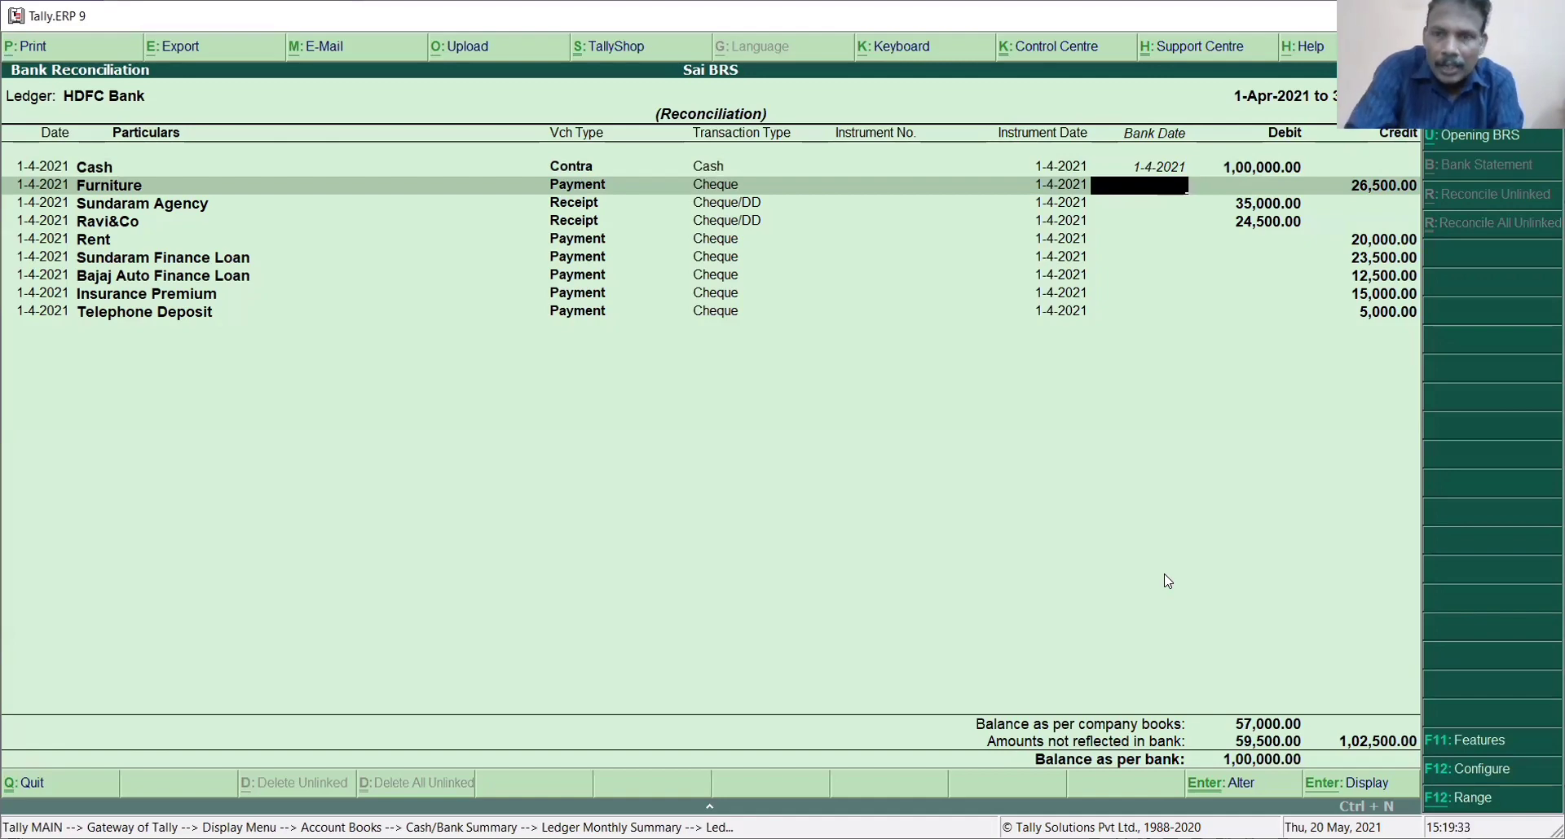
key("Return")
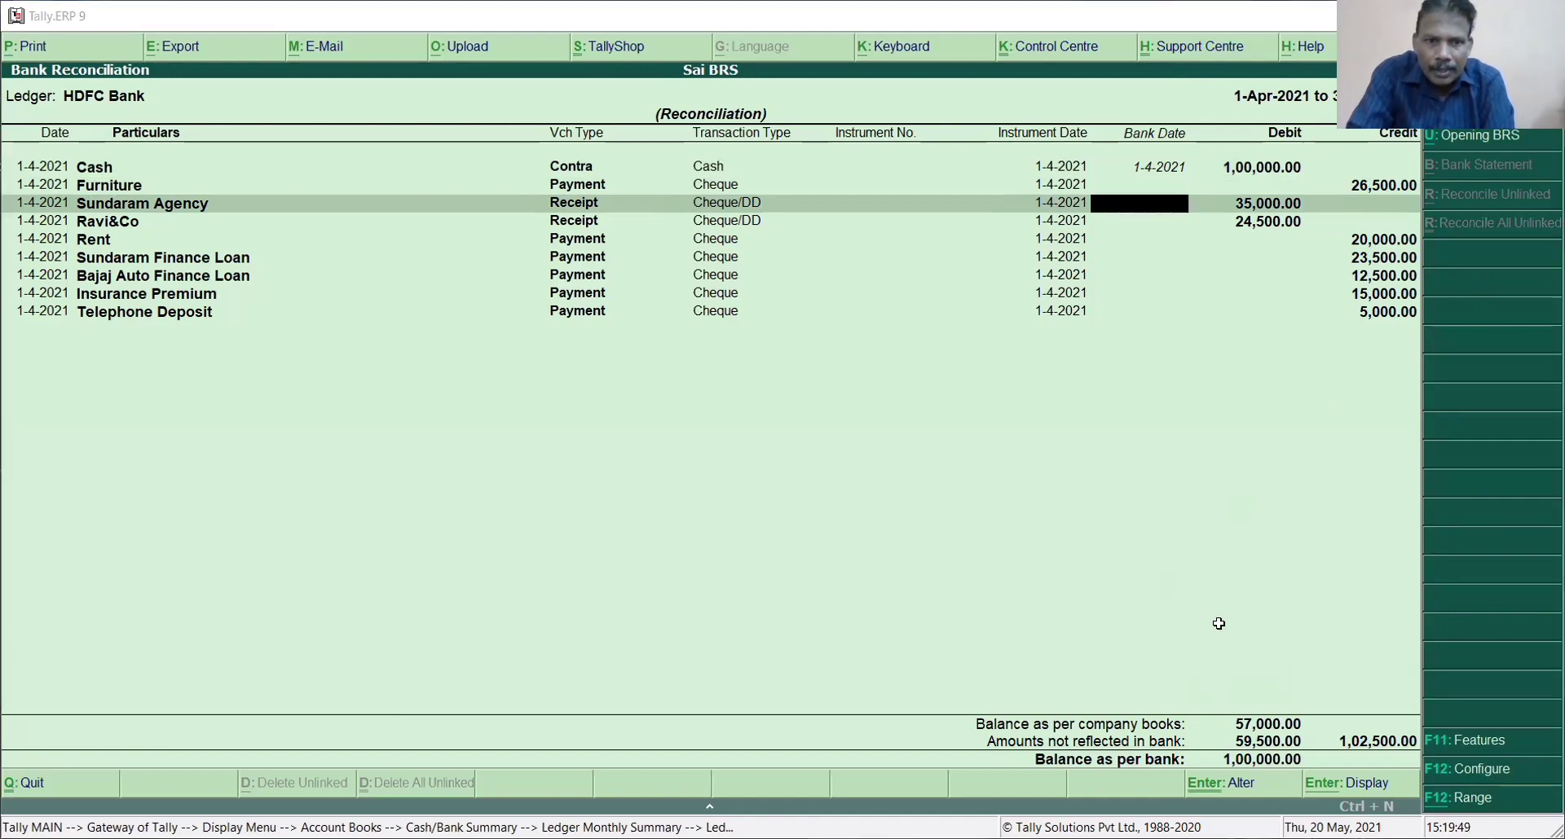
- Switch to the bank statement spreadsheet and bold the deposit amounts in D6 and D7
key("alt+Tab")
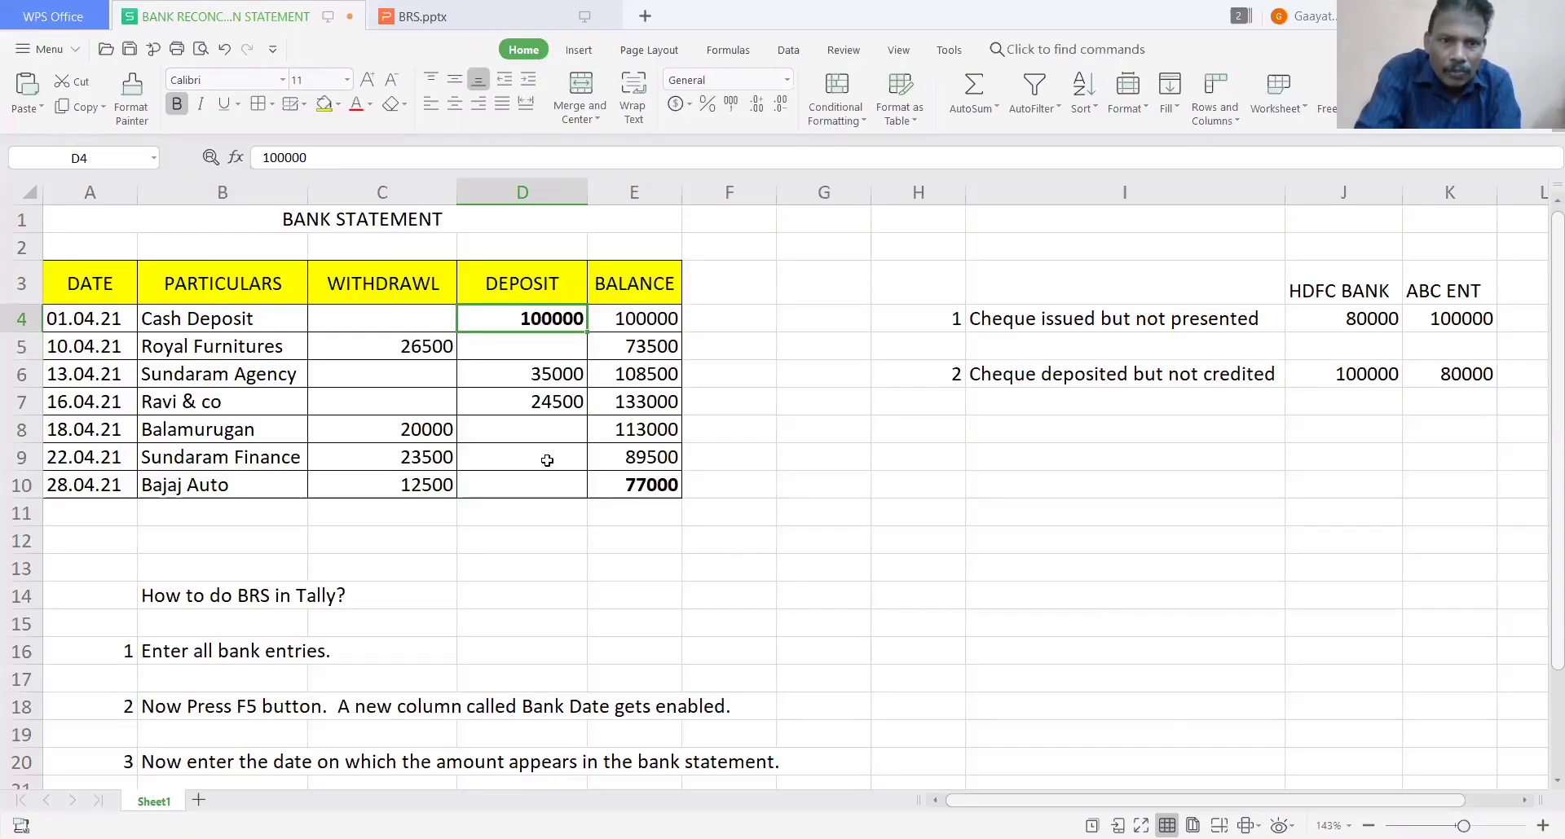
left_click(544, 381)
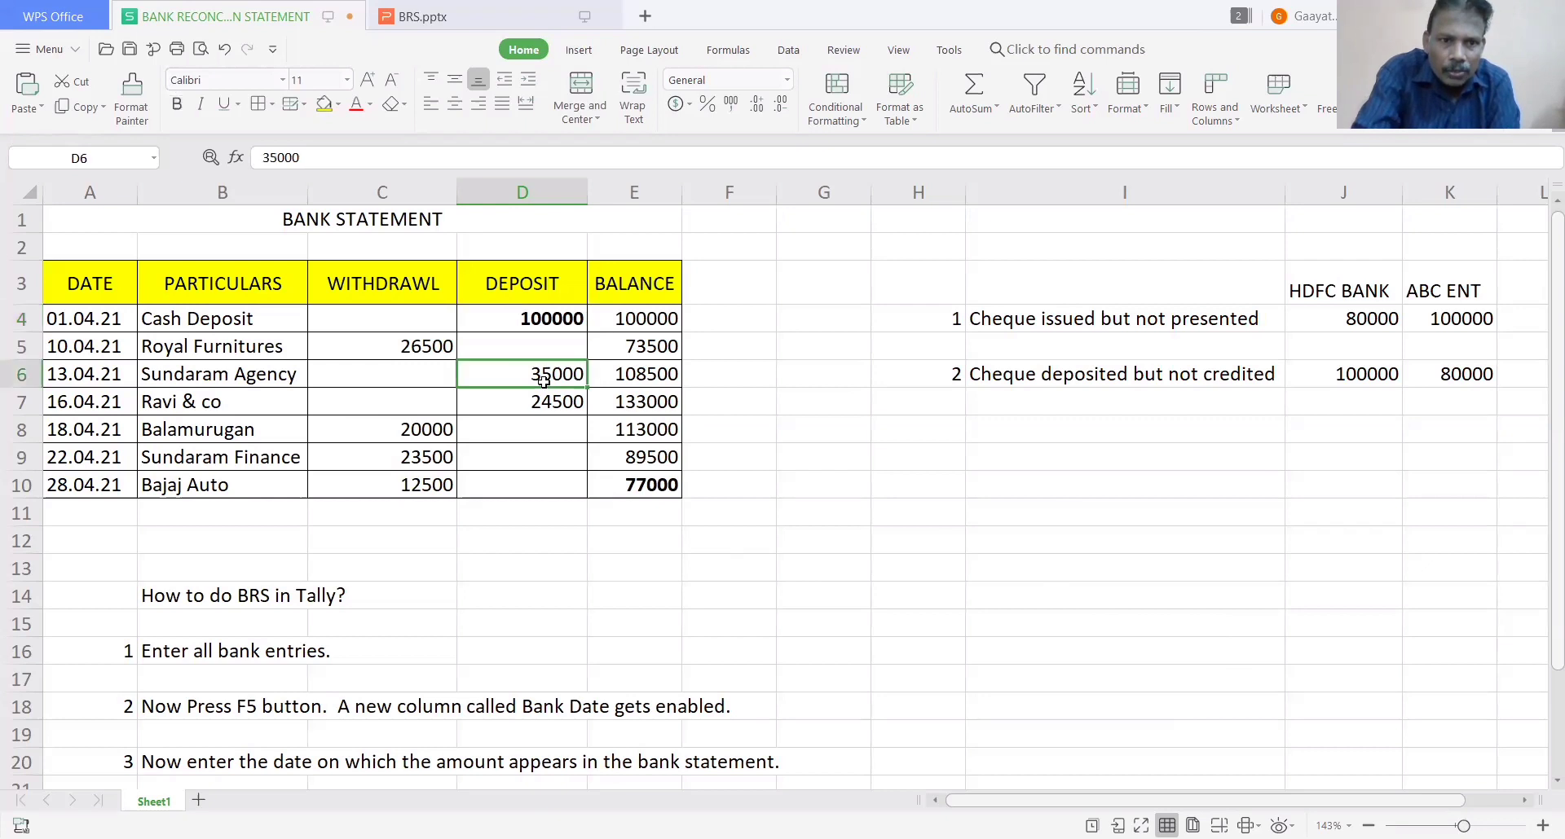
key("ctrl+b")
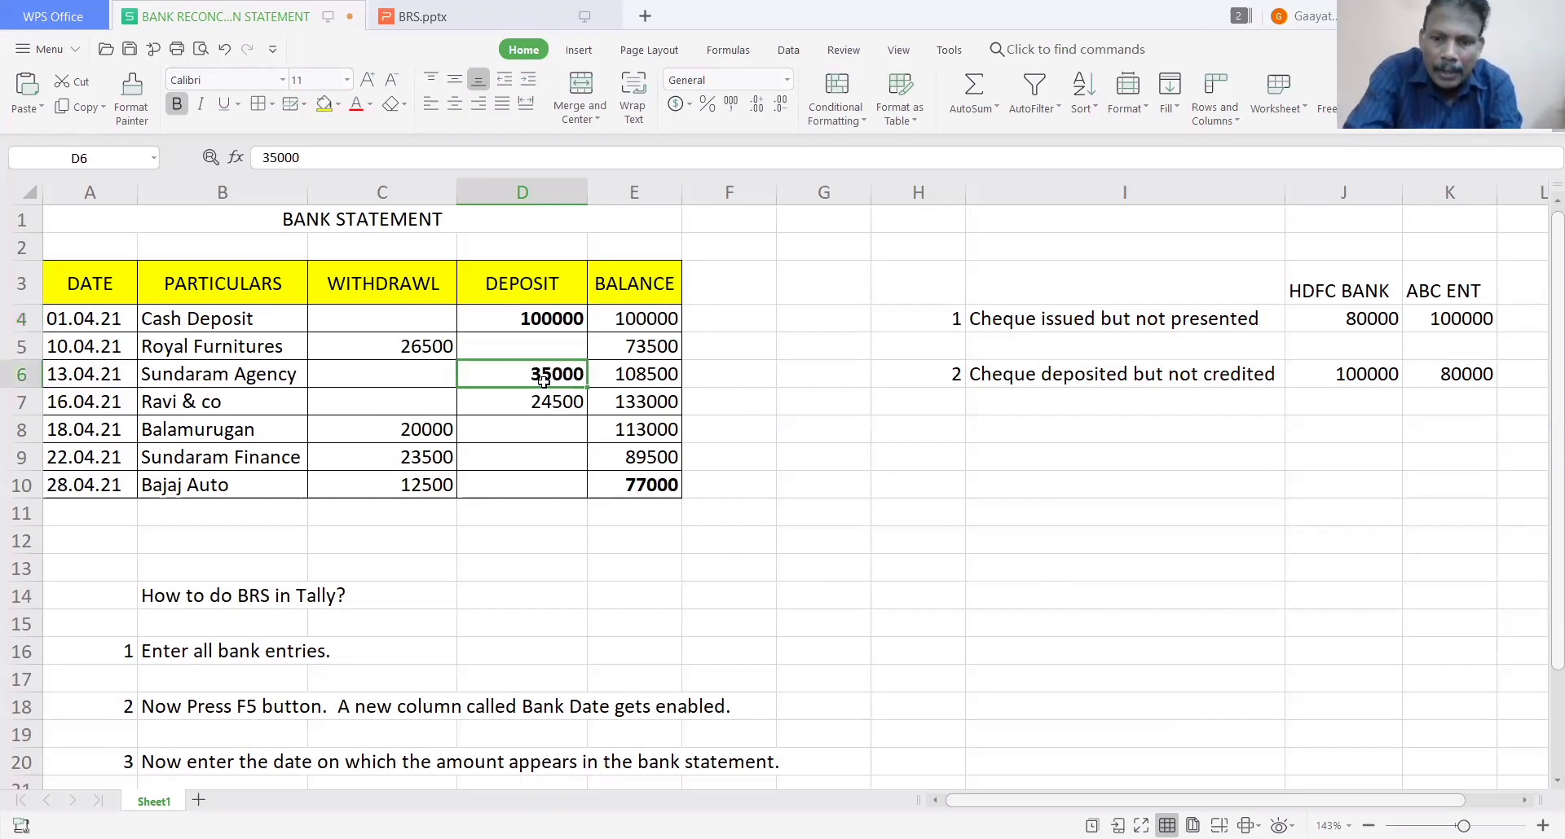
key("Down")
key("ctrl+b")
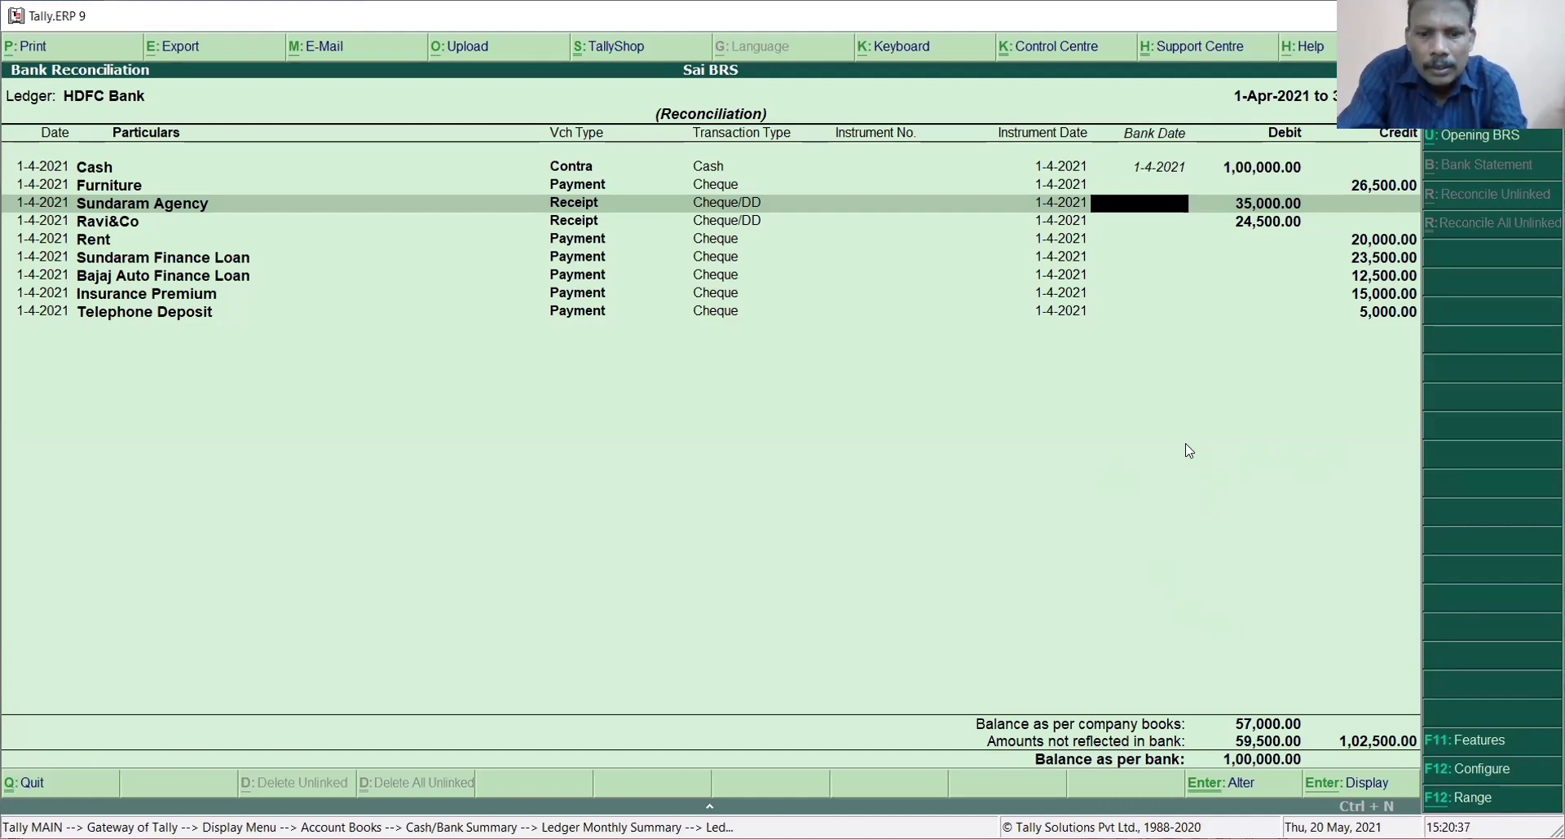
- In Tally.ERP 9, set the bank dates of Sundaram Agency and Ravi&Co to 1-4-2021 and return to the Furniture row
type("1.4")
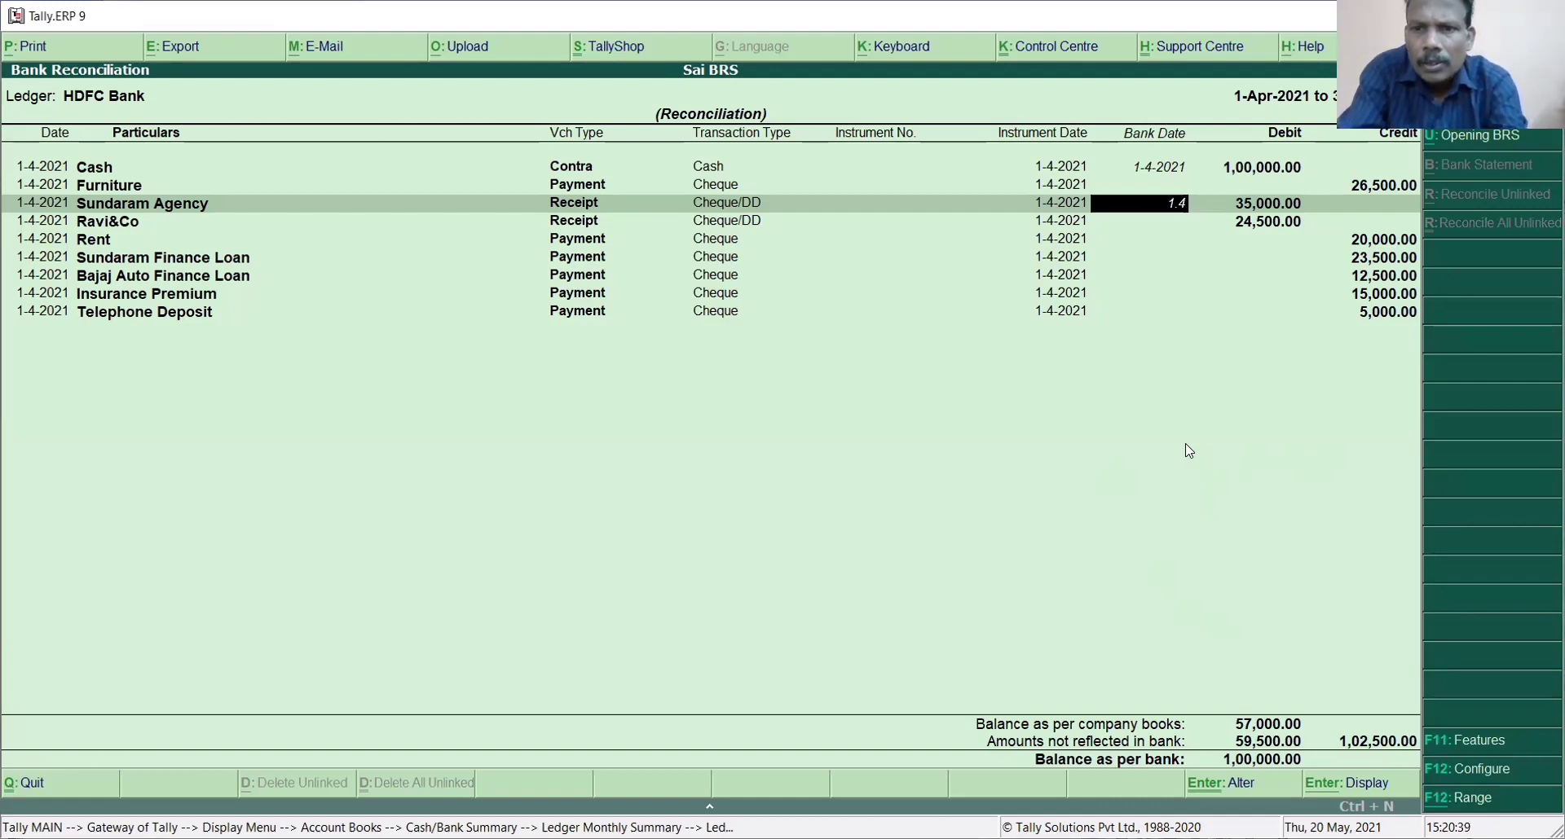
key("Return")
type("1.")
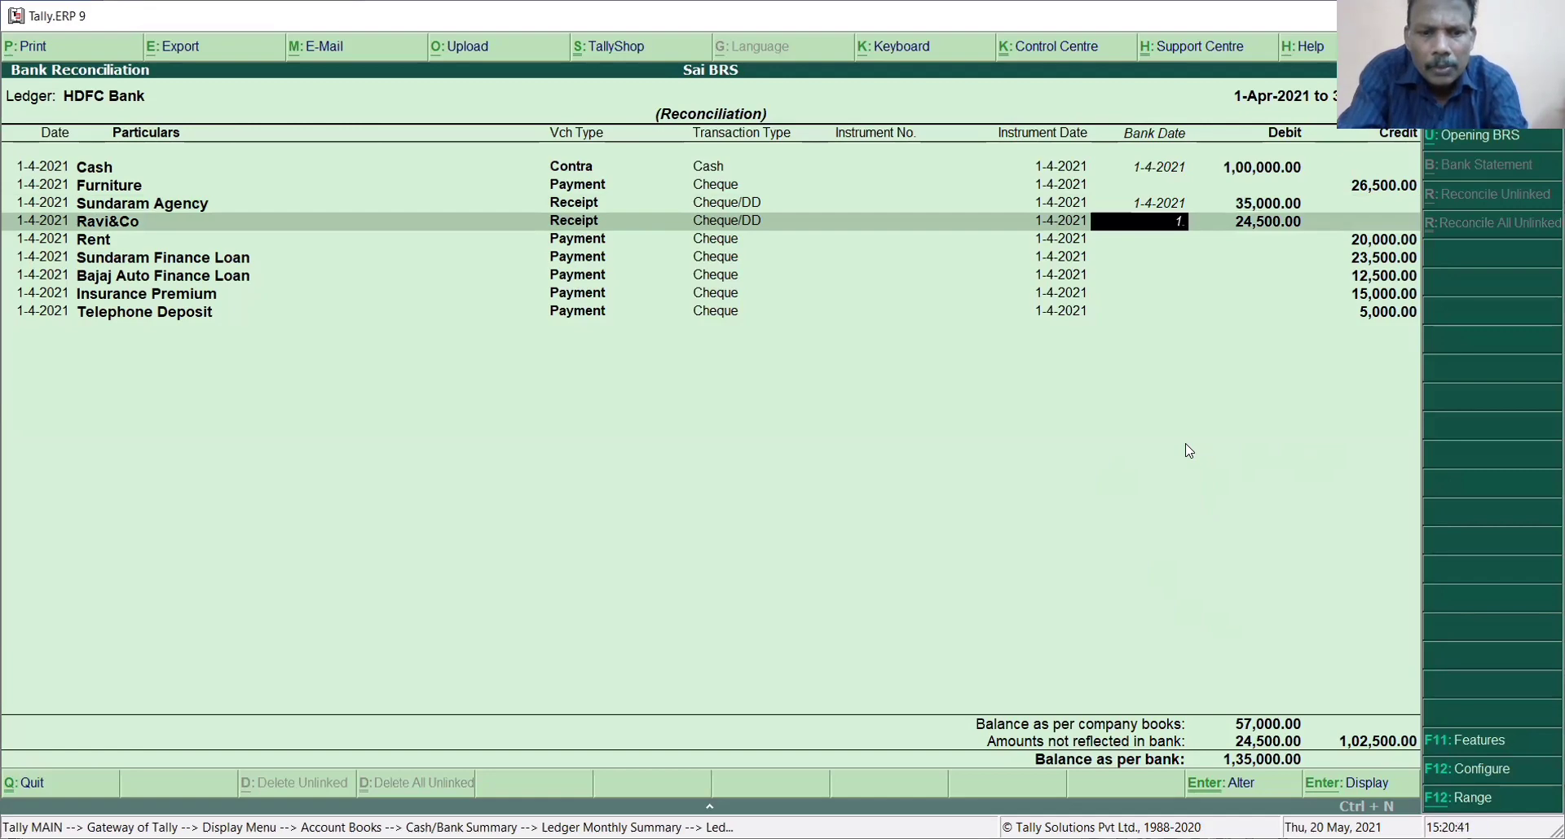
type("4")
key("Return")
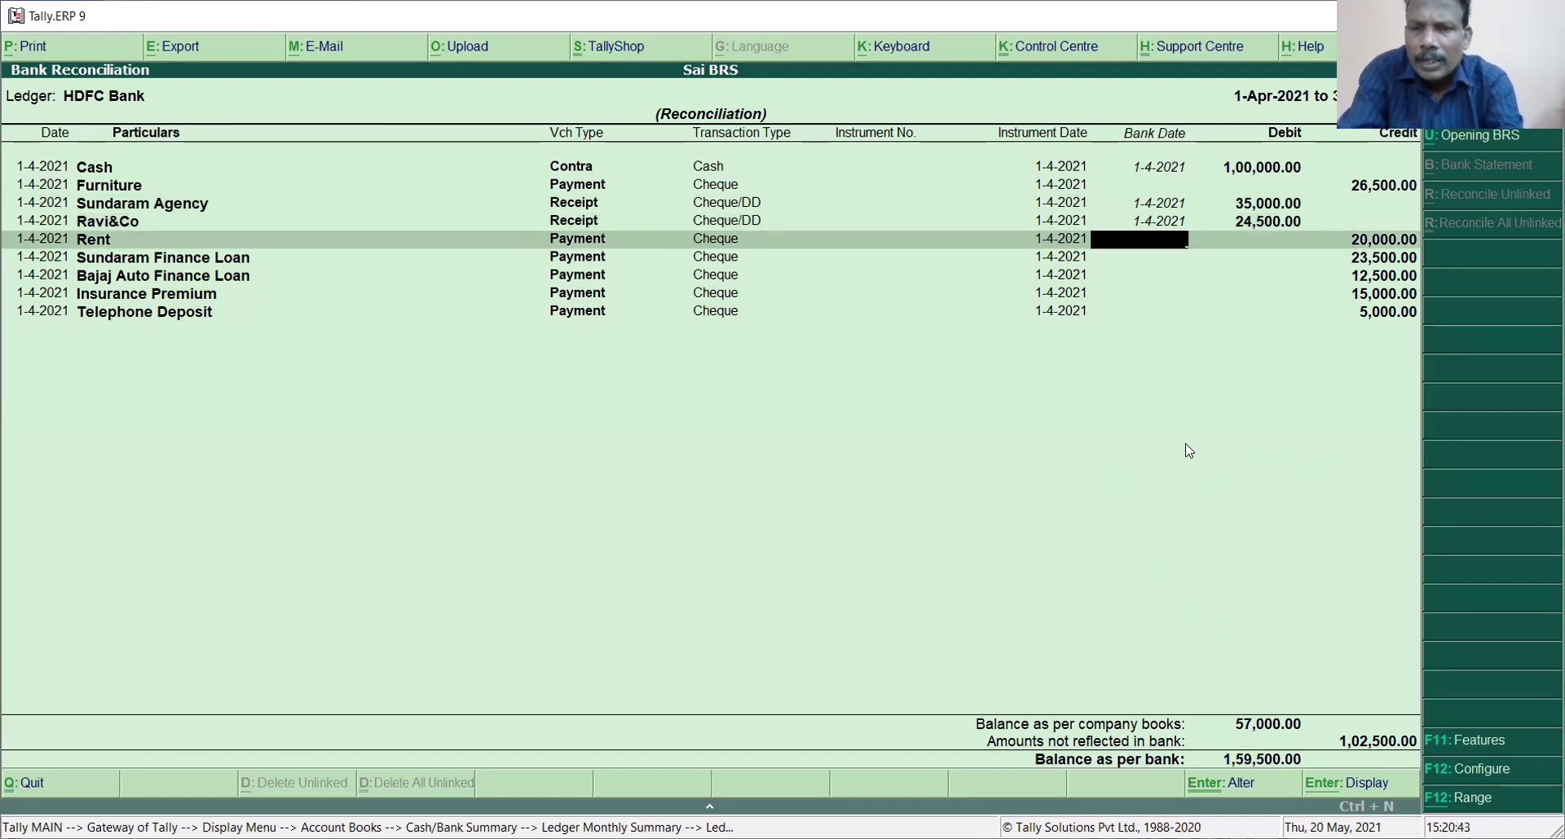
key("Up")
key("Up")
key("Up")
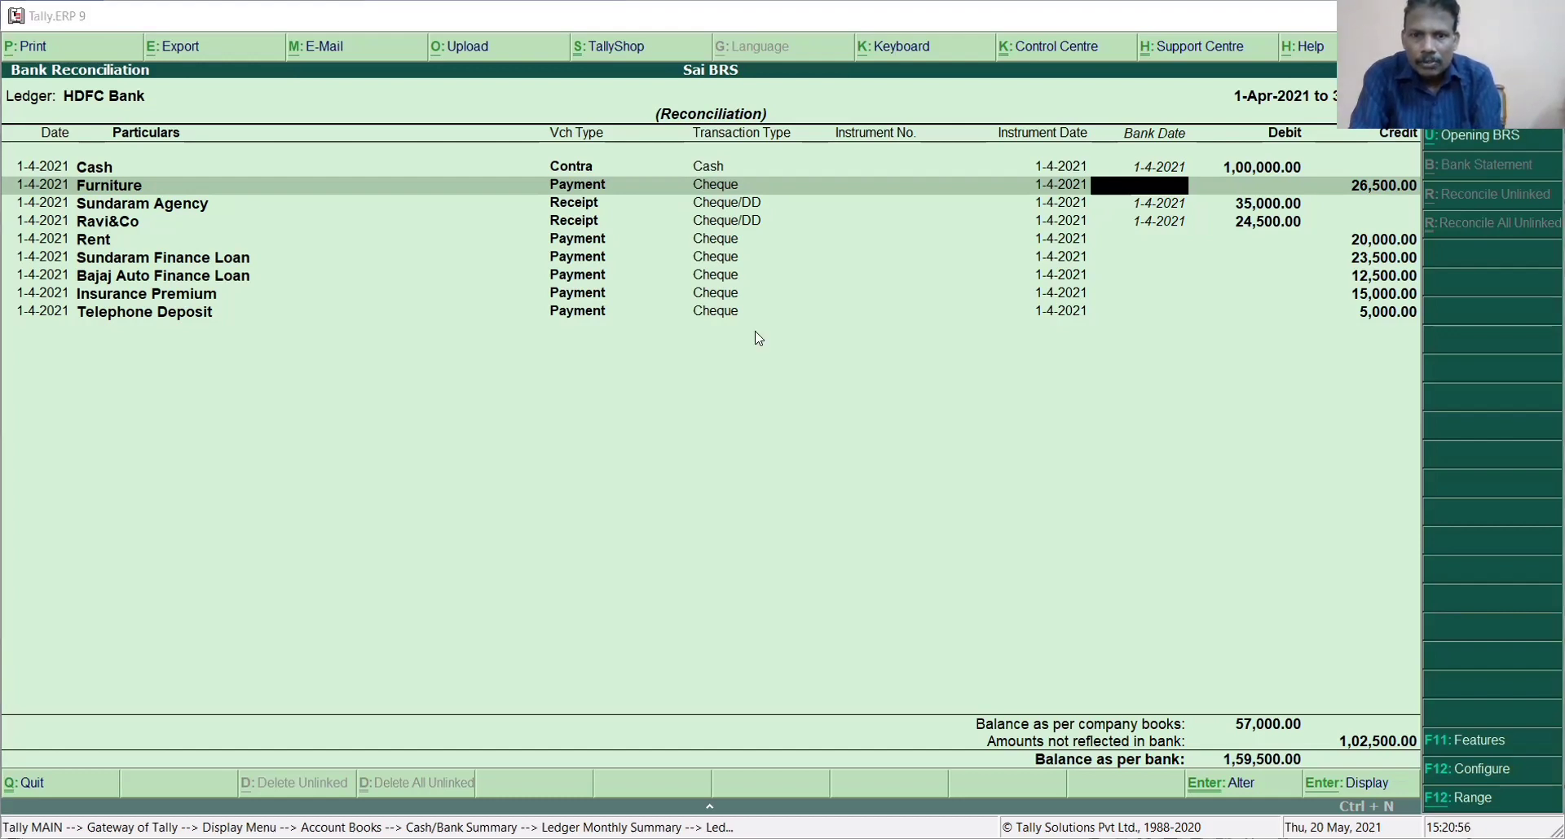
- Switch to the bank statement spreadsheet and bold the Royal Furnitures withdrawal amount in C5
key("alt+Tab")
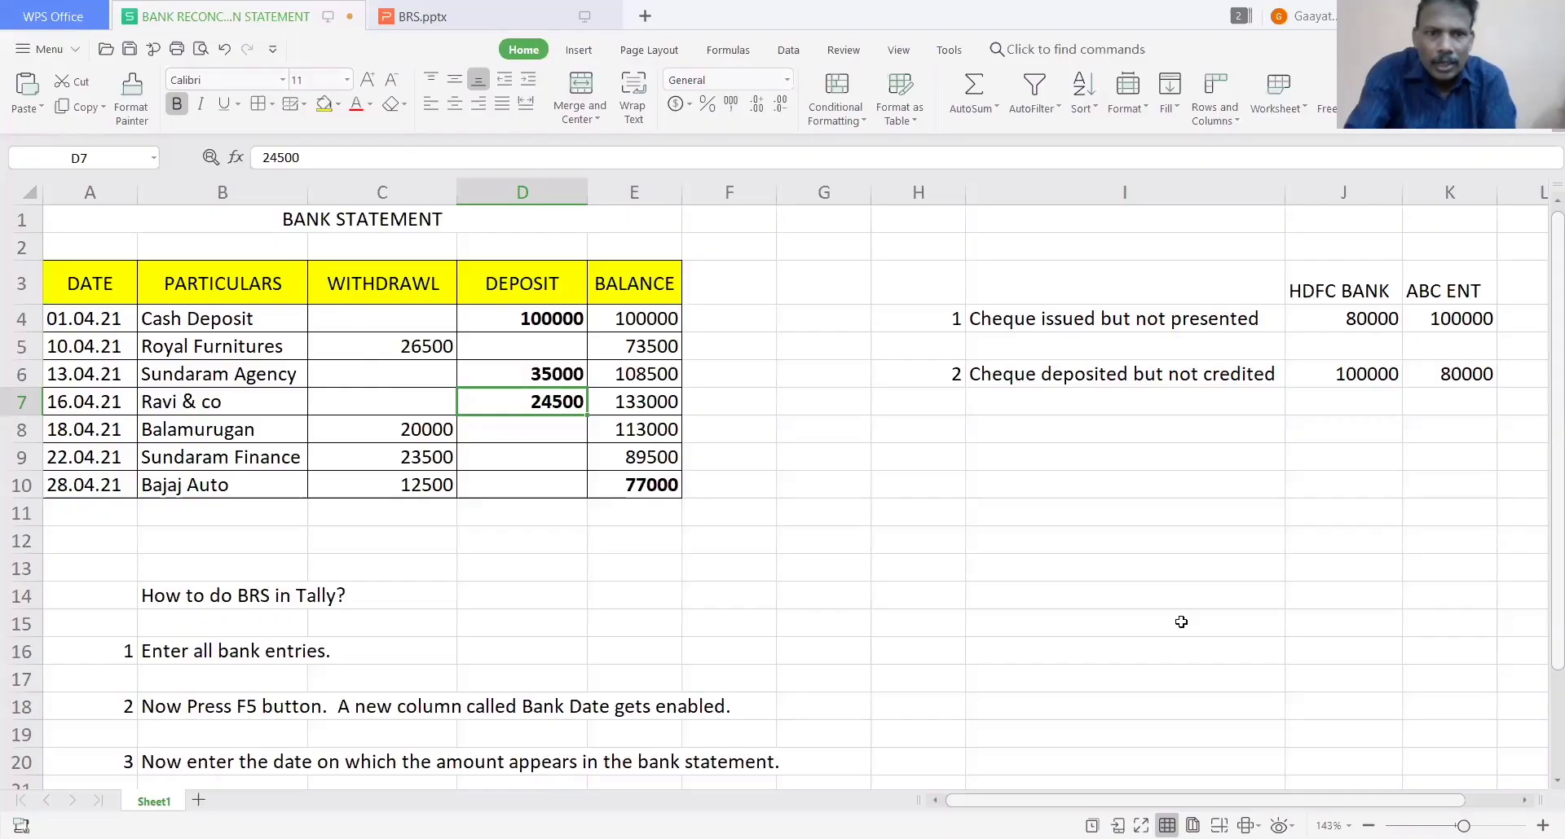
key("Left")
key("Left")
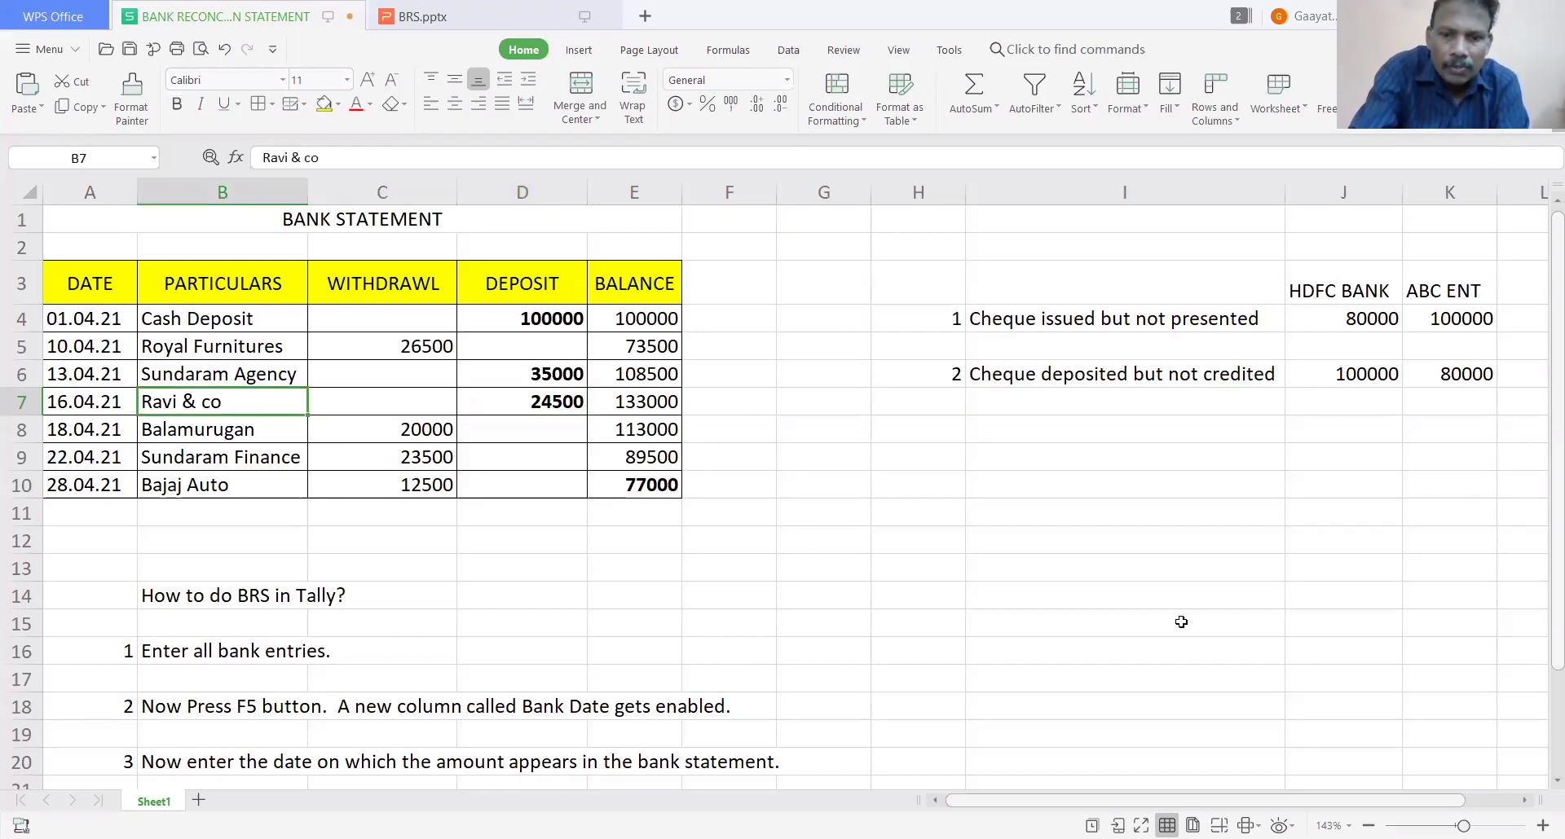
key("Up")
key("Up")
key("Right")
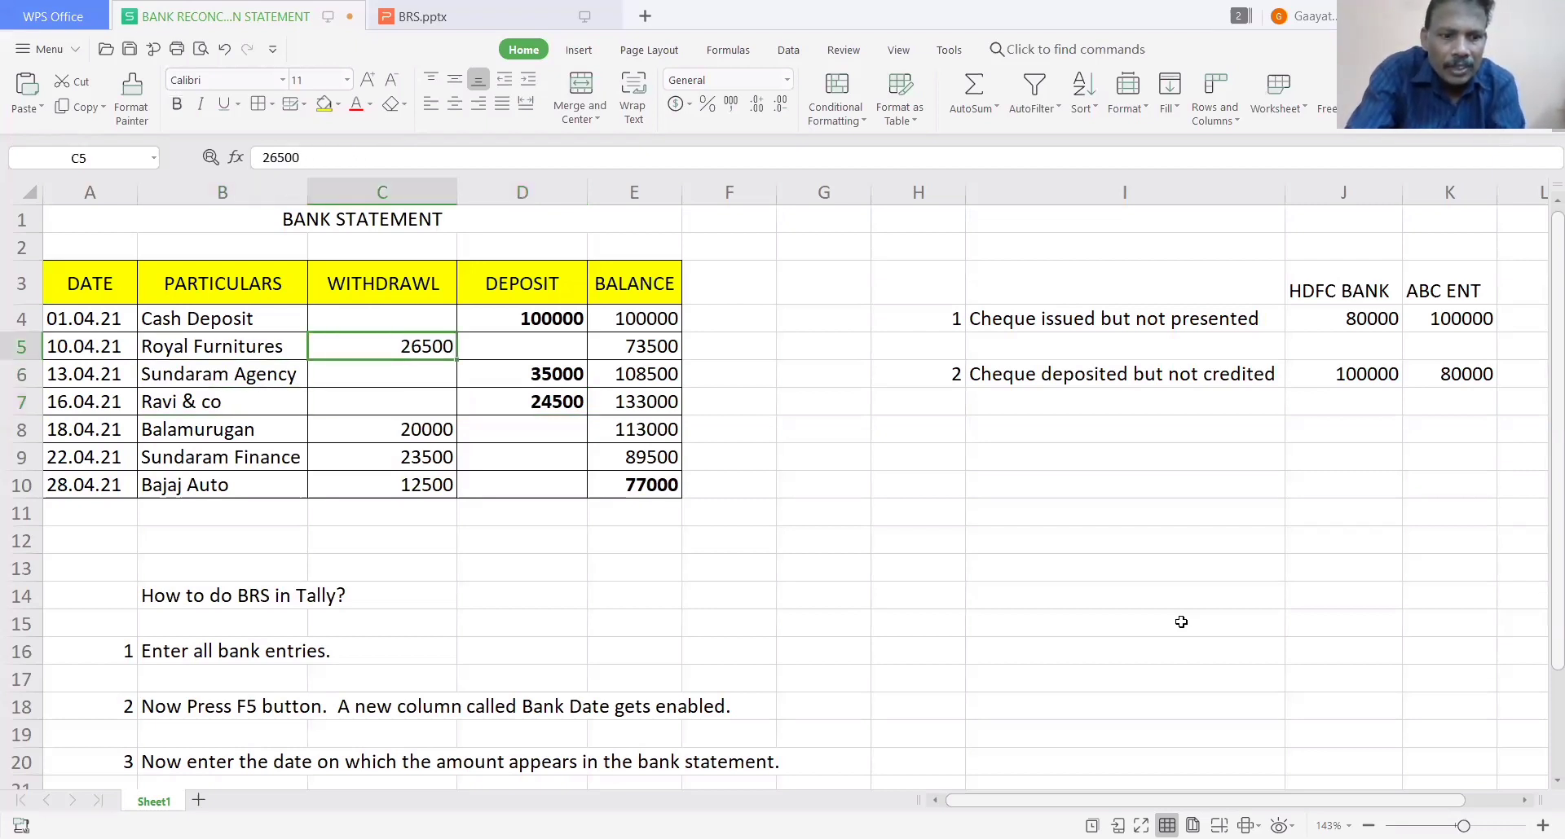
key("ctrl+b")
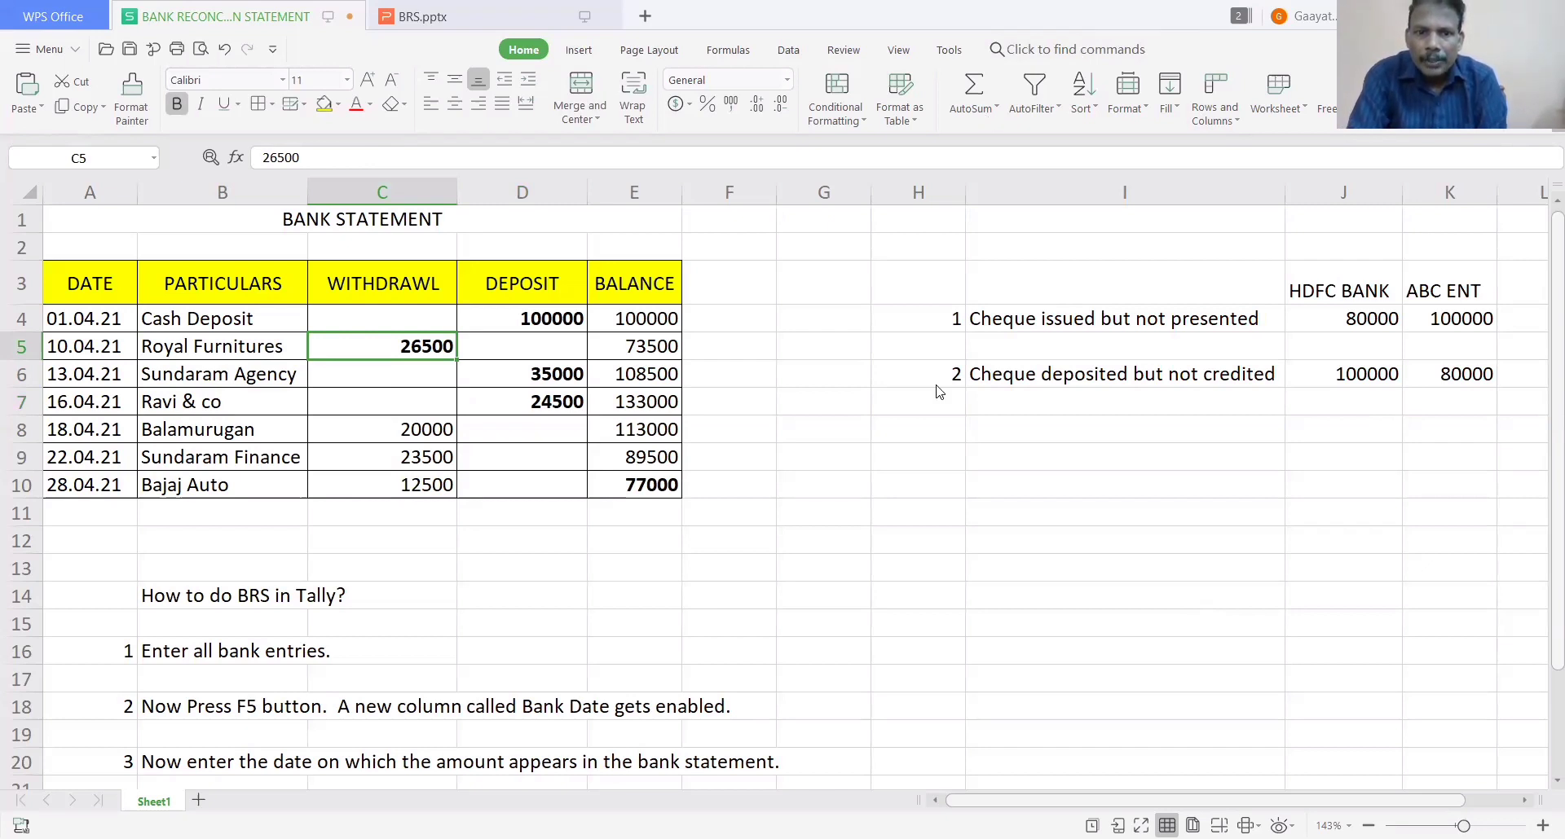
- Switch to Tally.ERP 9, set the Furniture voucher's bank date to 1-4-2021 and move on to the Rent row
key("alt+Tab")
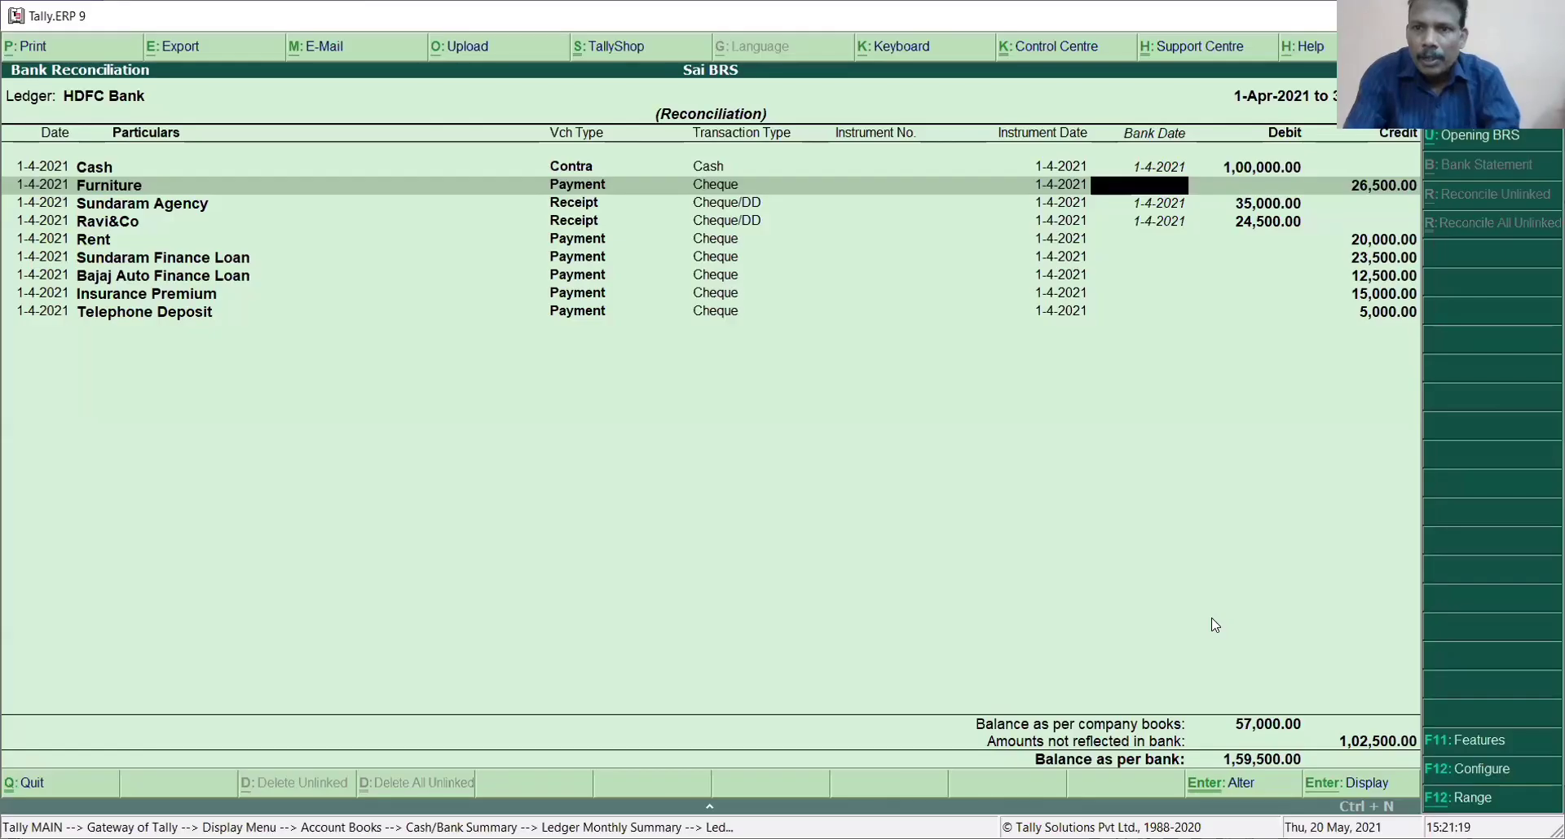
type("1.4")
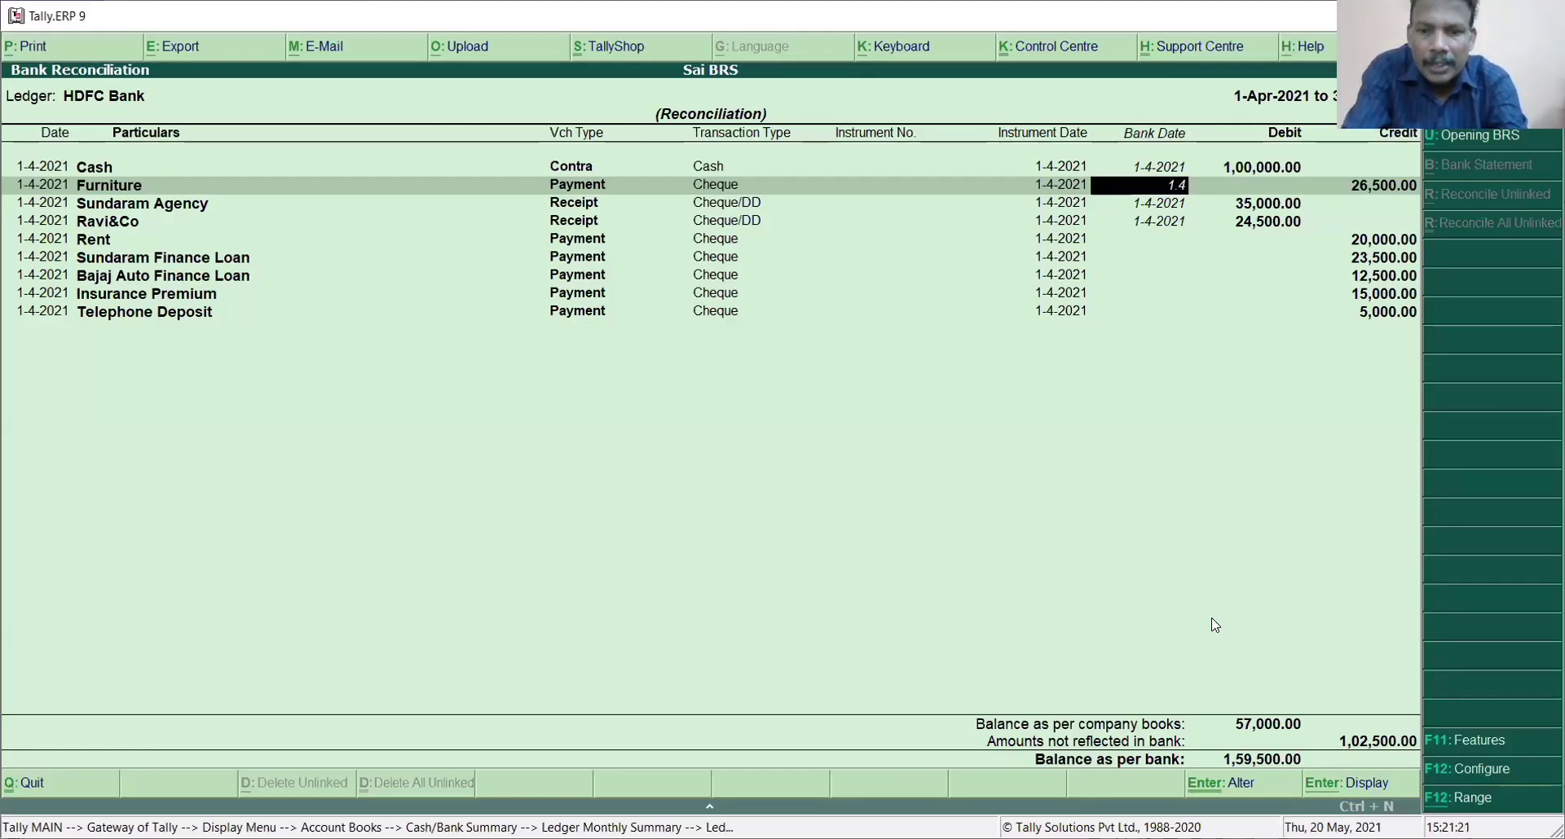
key("Return")
key("Return")
key("Return")
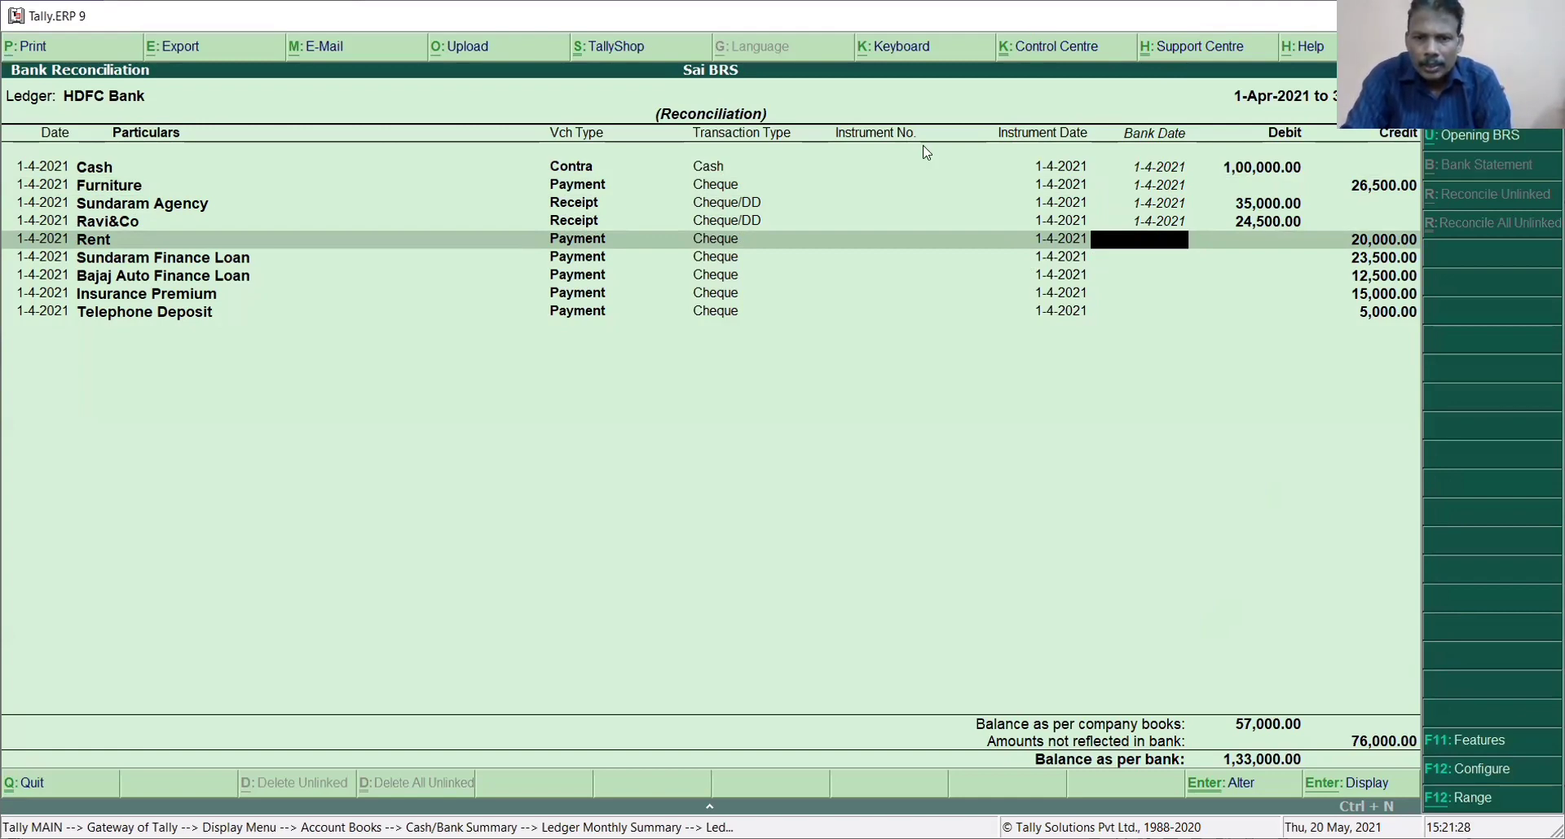
- Switch to the bank statement spreadsheet and locate the withdrawal amount in C8, closing the stray blank workbook
key("alt+Tab")
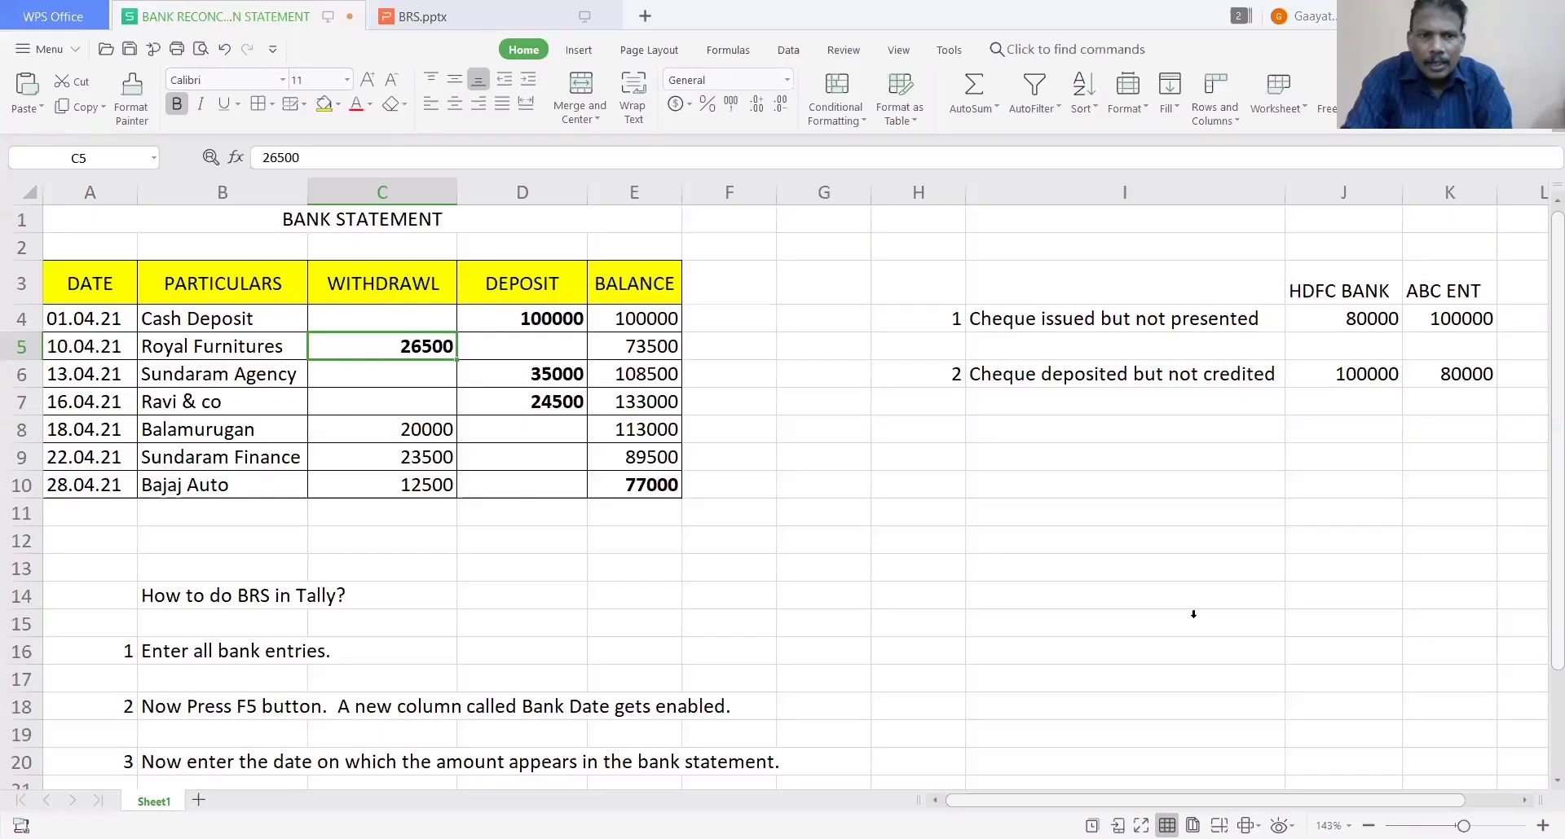
key("Down")
key("Down")
key("Down")
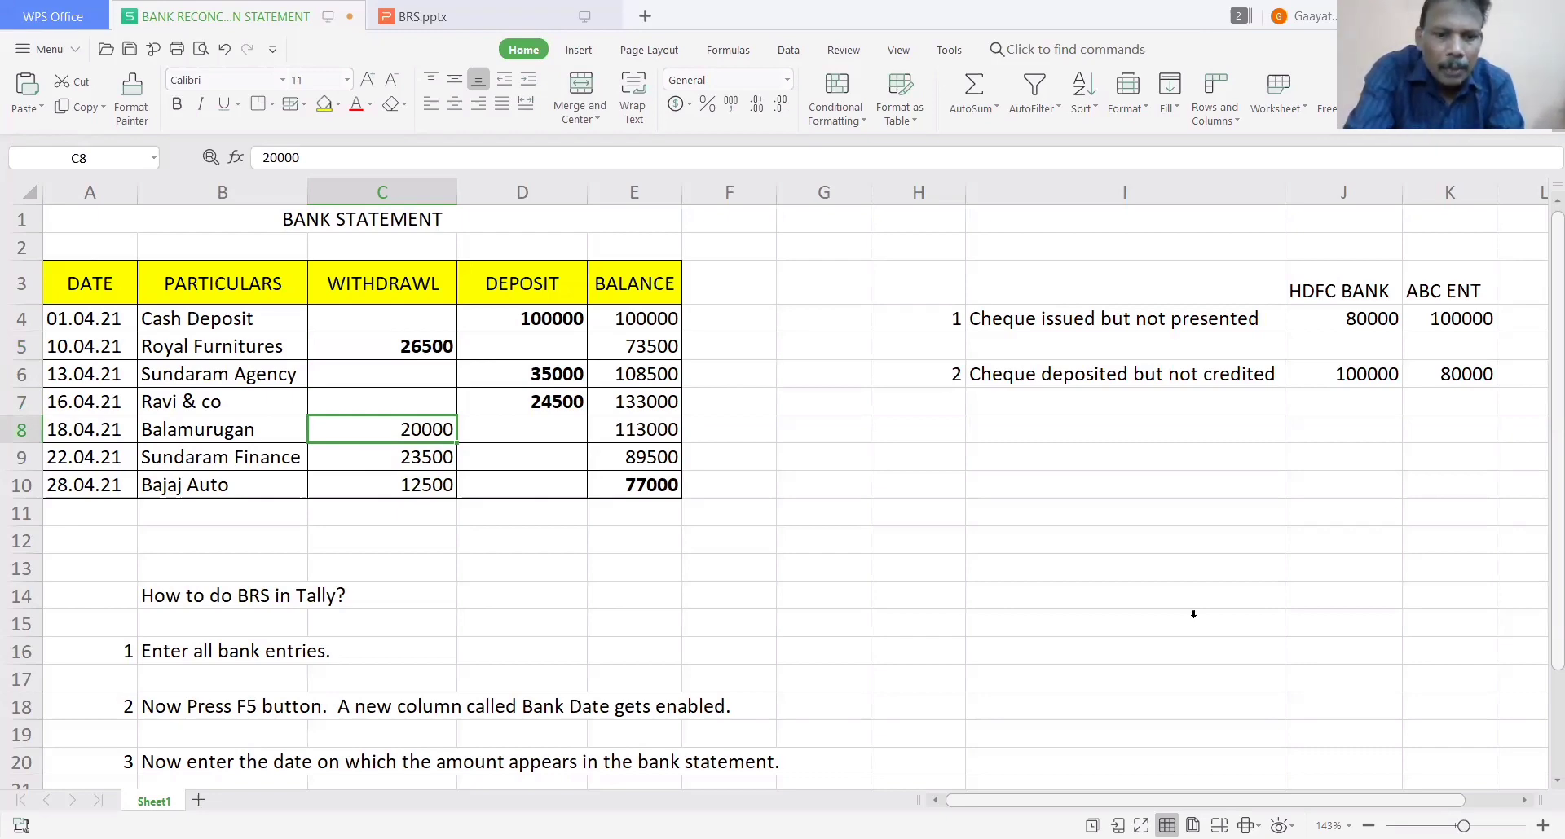
key("ctrl+n")
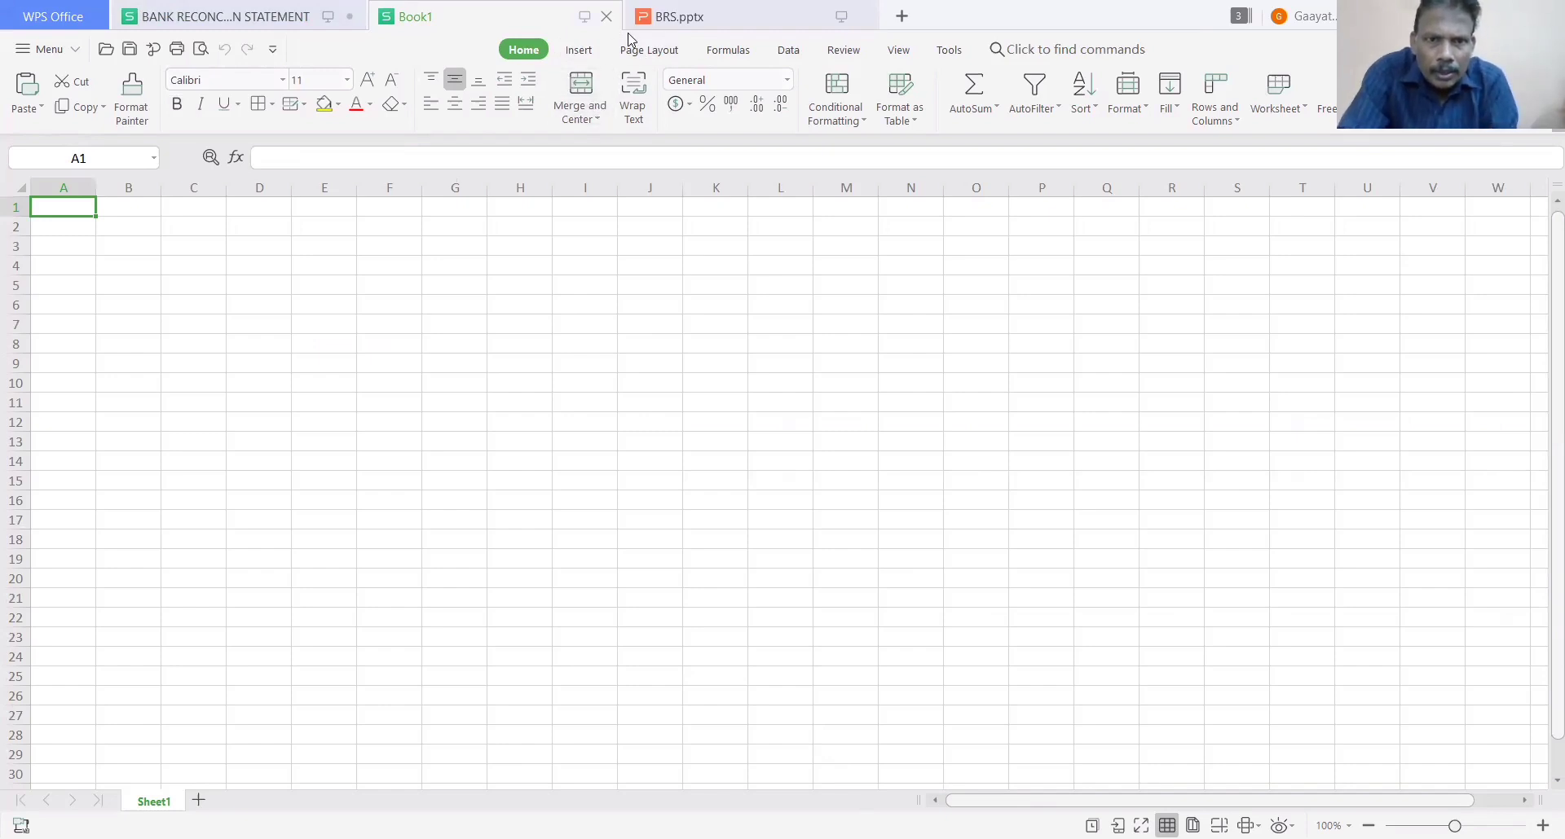
left_click(607, 16)
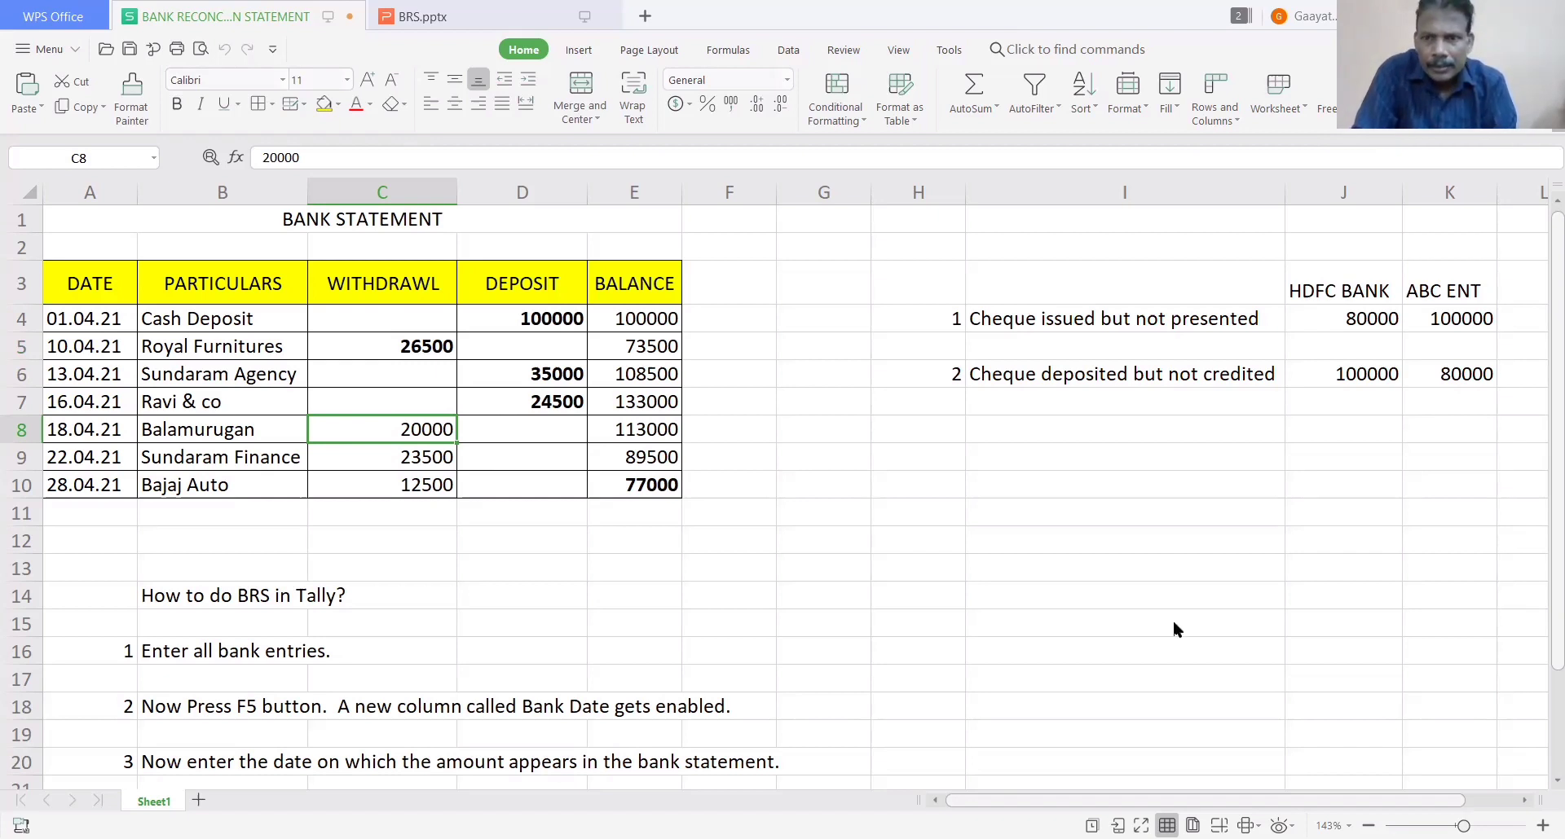
- Switch to Tally.ERP 9 and set the Rent voucher's bank date to 1-4-2021
key("alt+Tab")
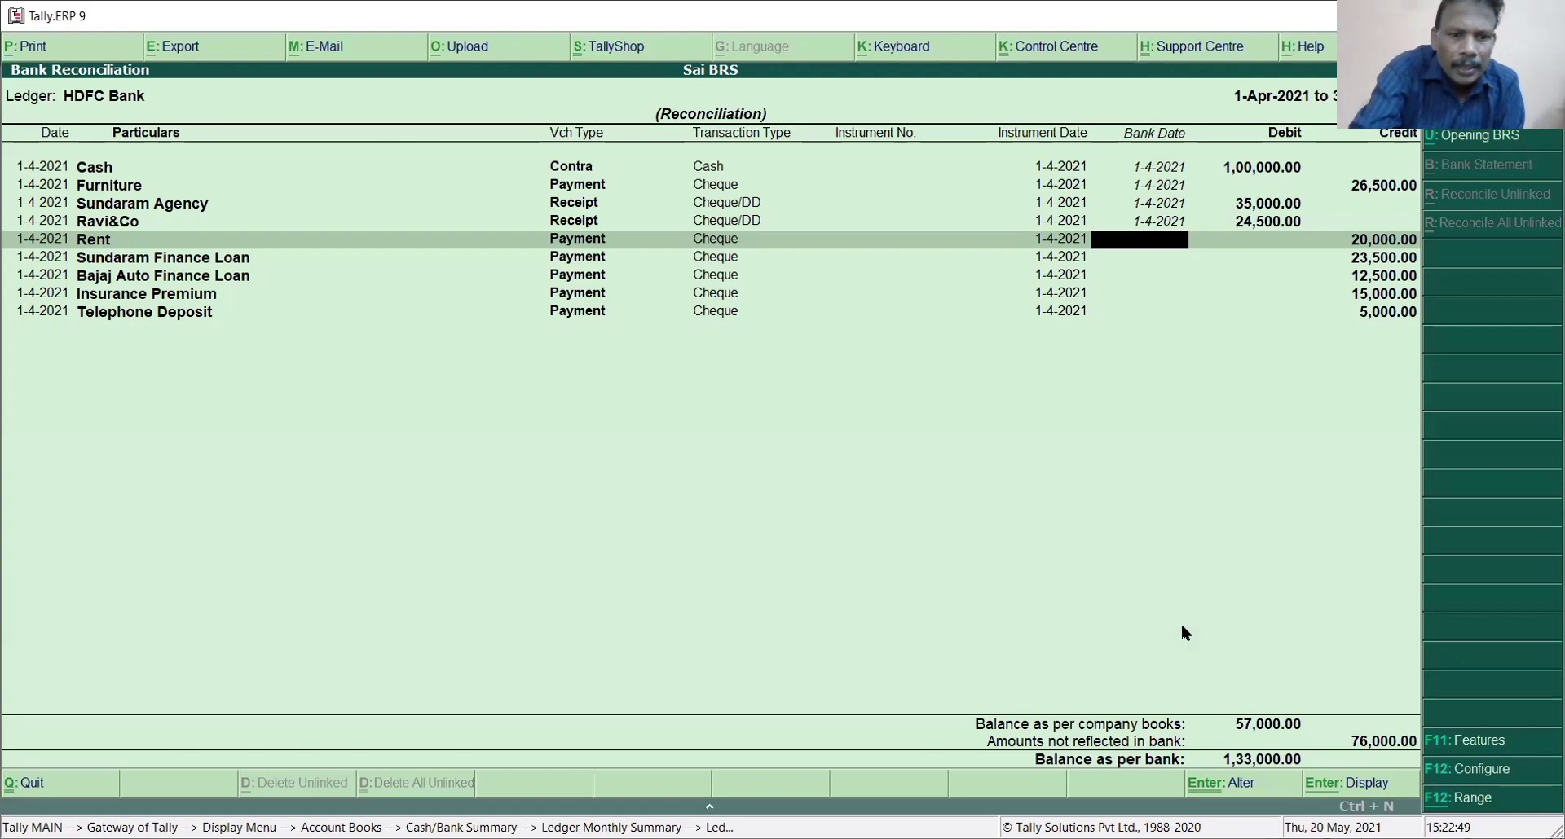
type("1")
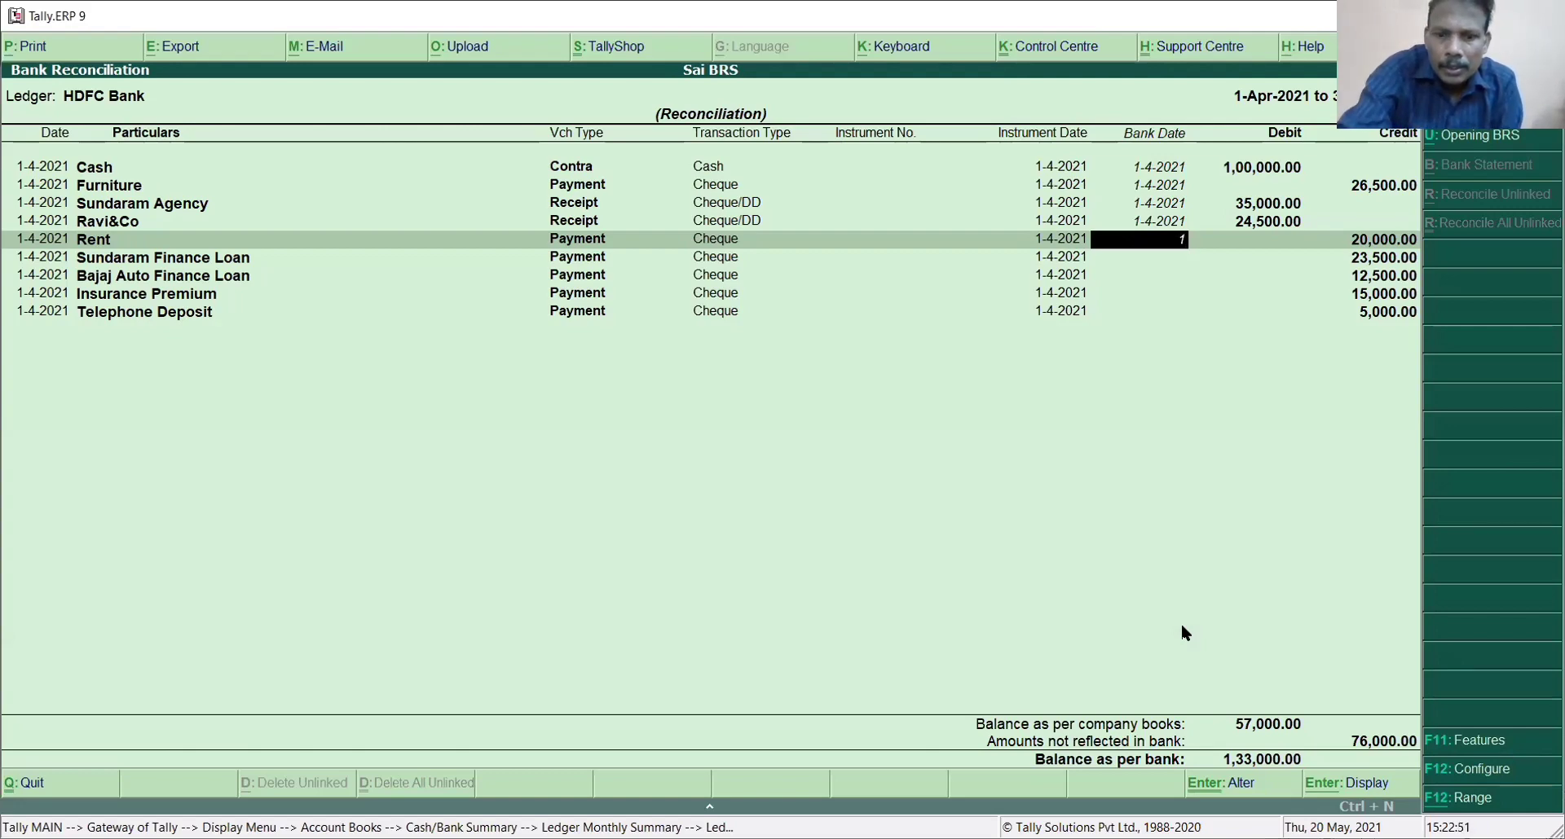
type(".4")
key("Return")
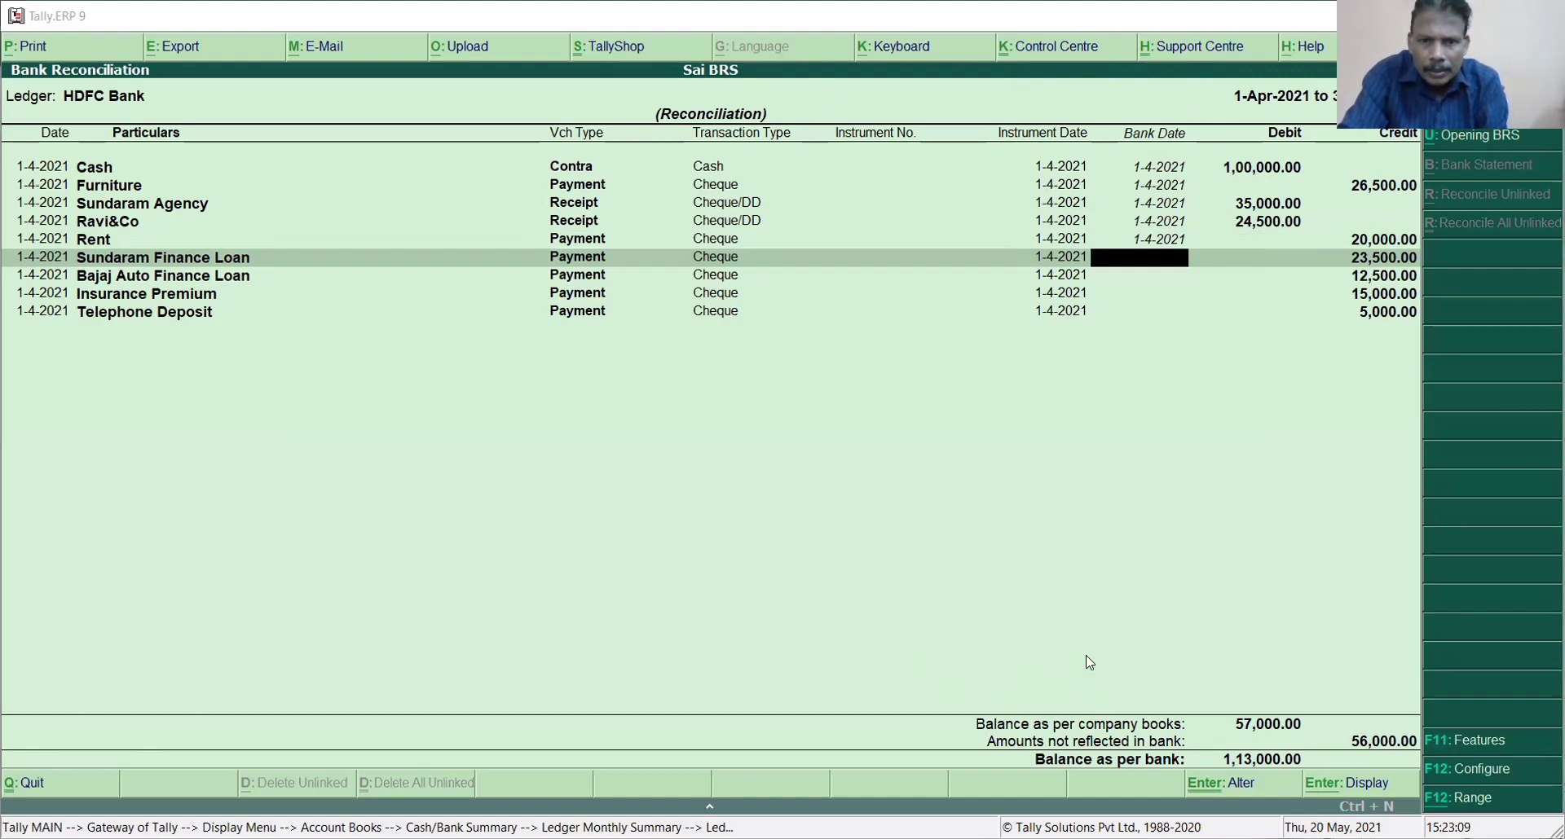
- Switch to the Excel copy of the bank statement and bold the withdrawal amounts in C9 and C10
key("alt+Tab")
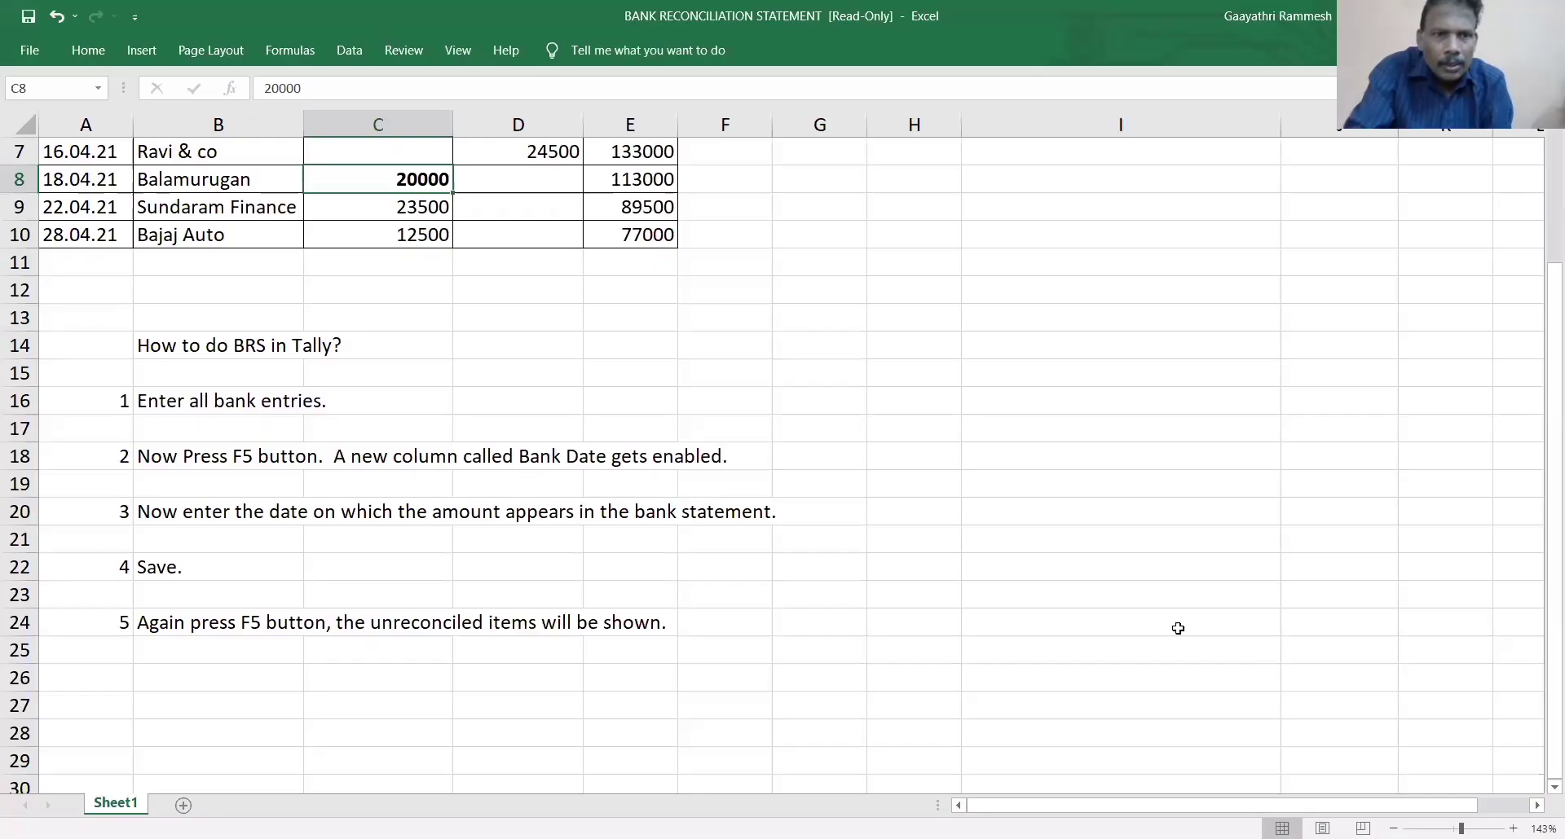
left_click(418, 205)
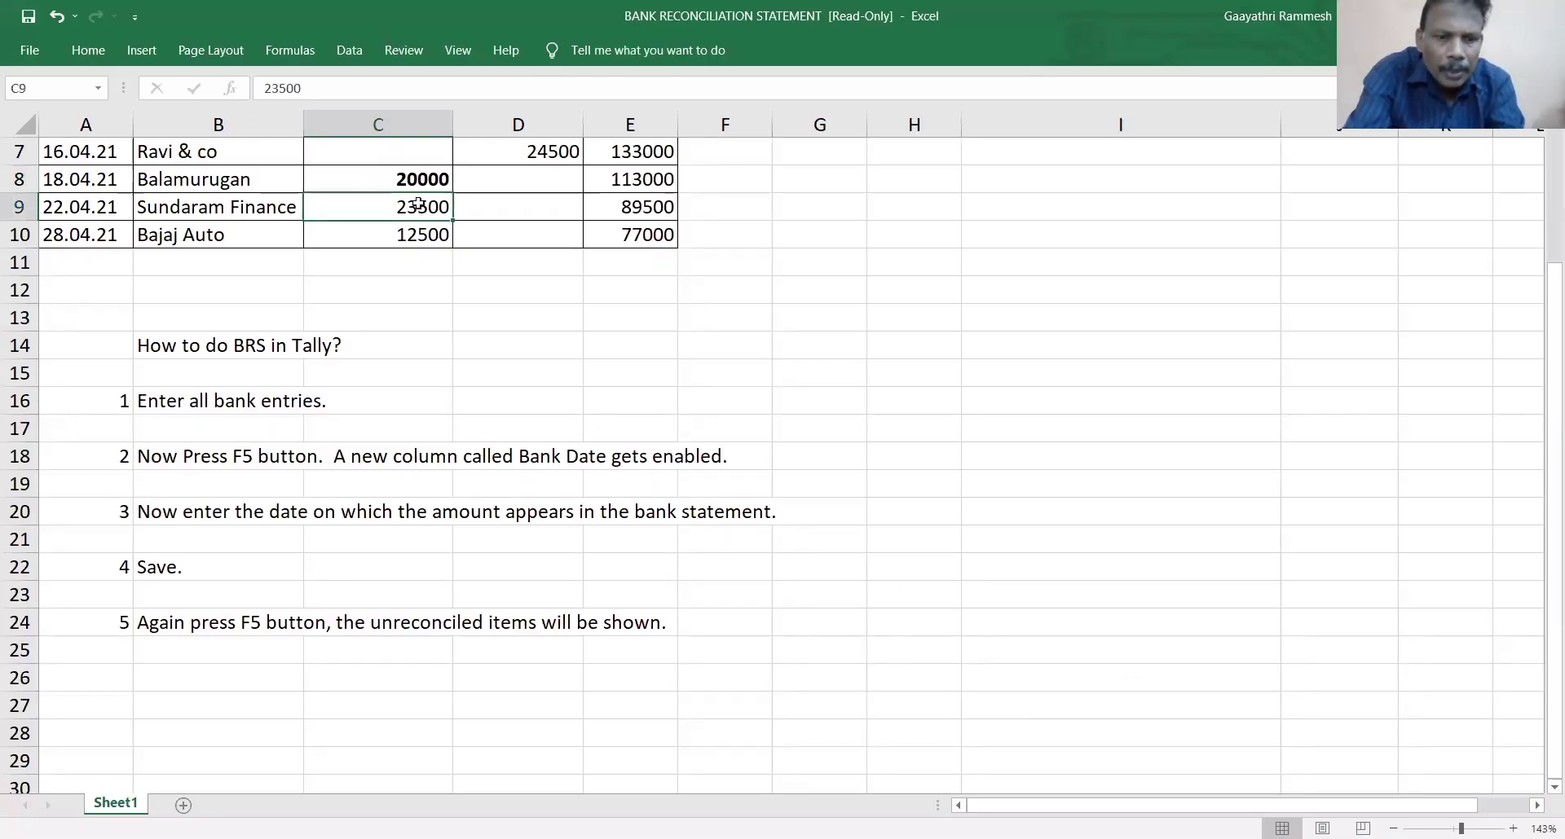
key("ctrl+b")
key("Down")
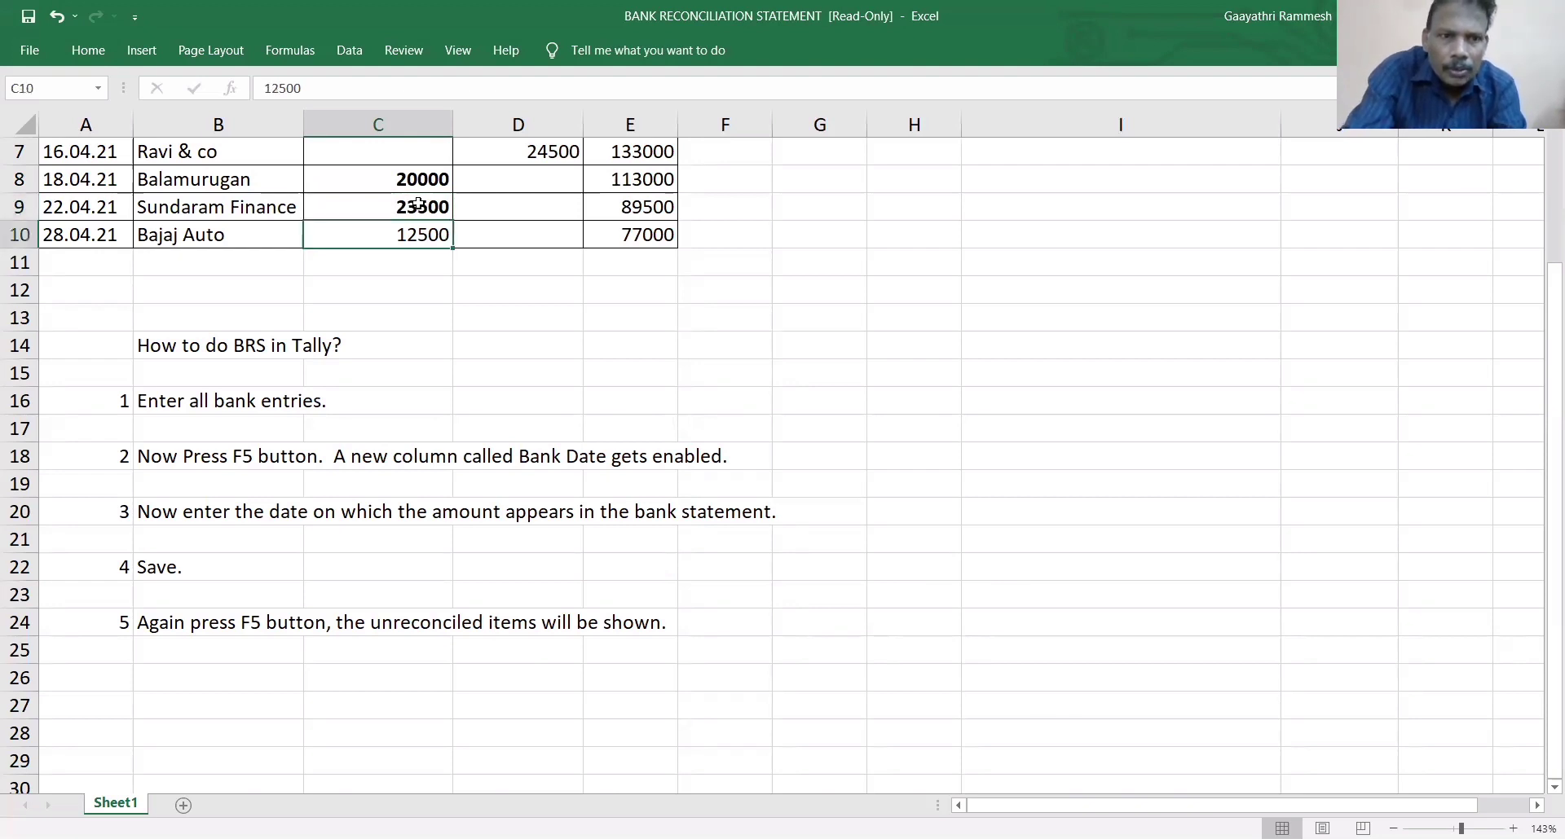
key("ctrl+b")
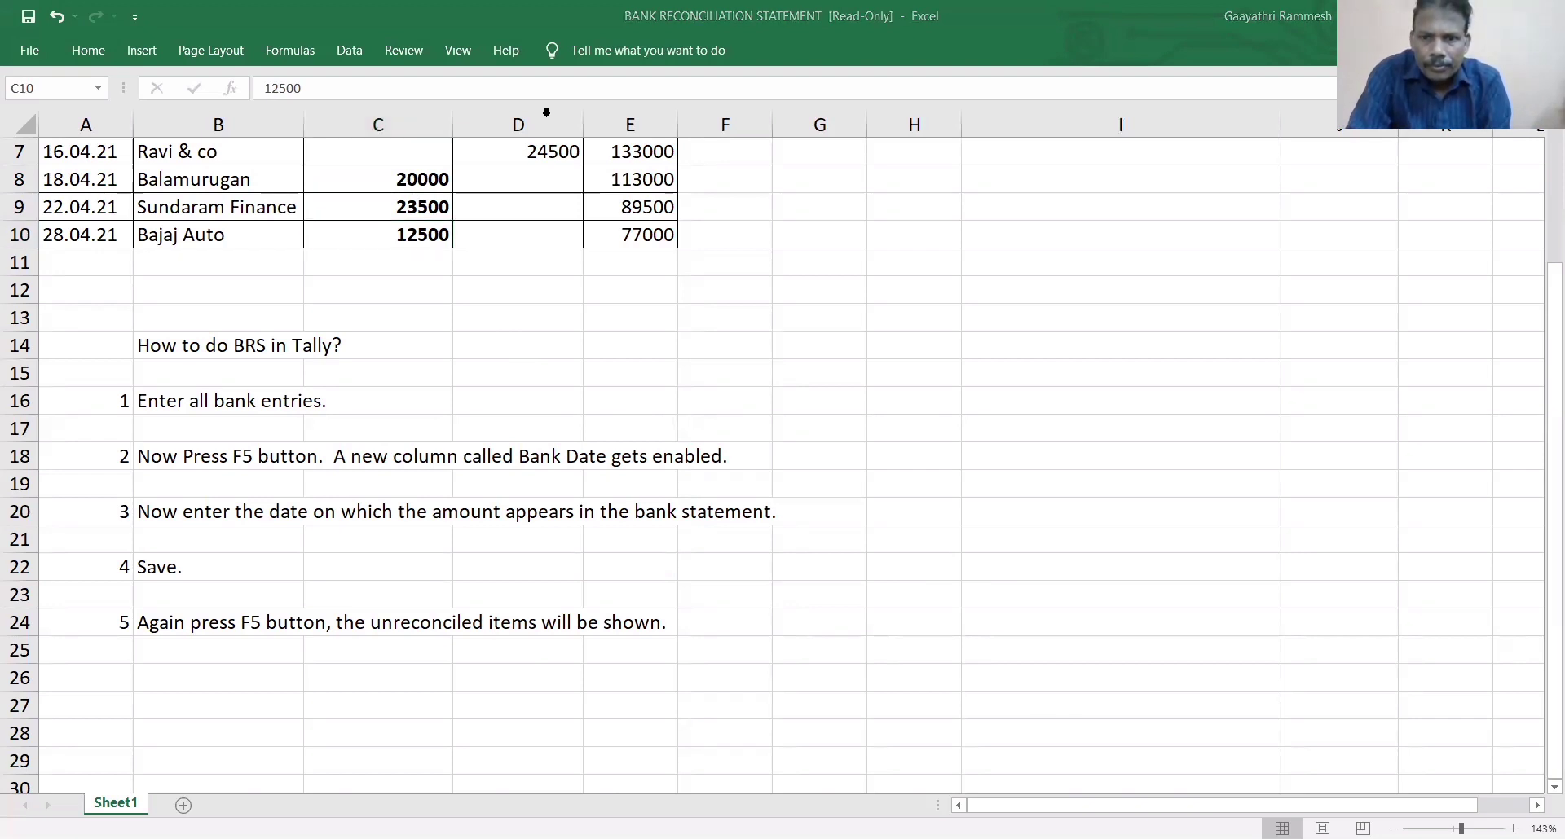
- Switch to Tally.ERP 9 and set the bank dates of Sundaram Finance Loan and Bajaj Auto Finance Loan to 1-4-2021
key("alt+Tab")
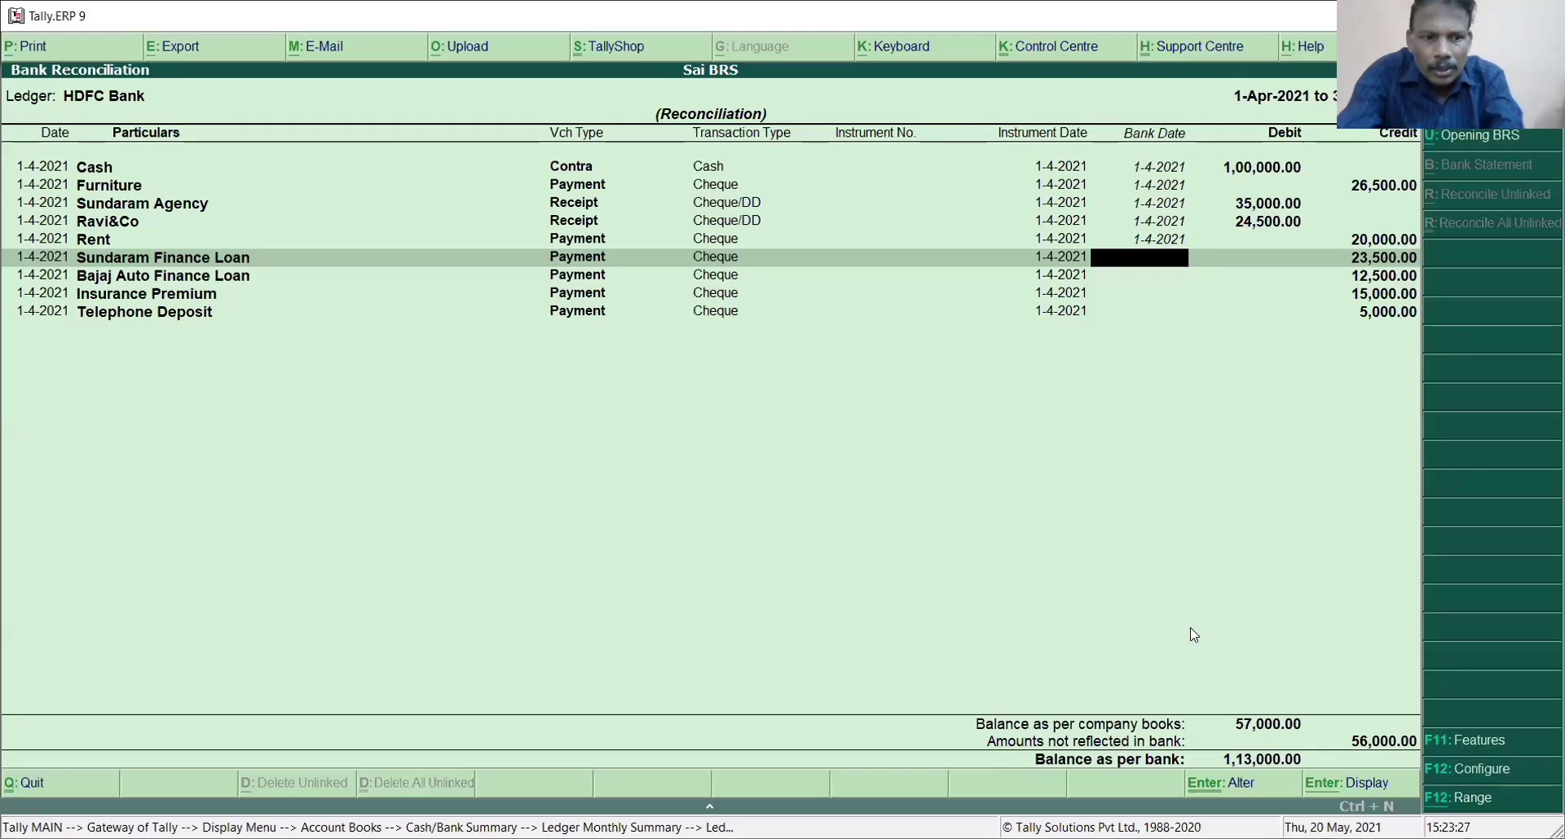
type("1.4")
key("Return")
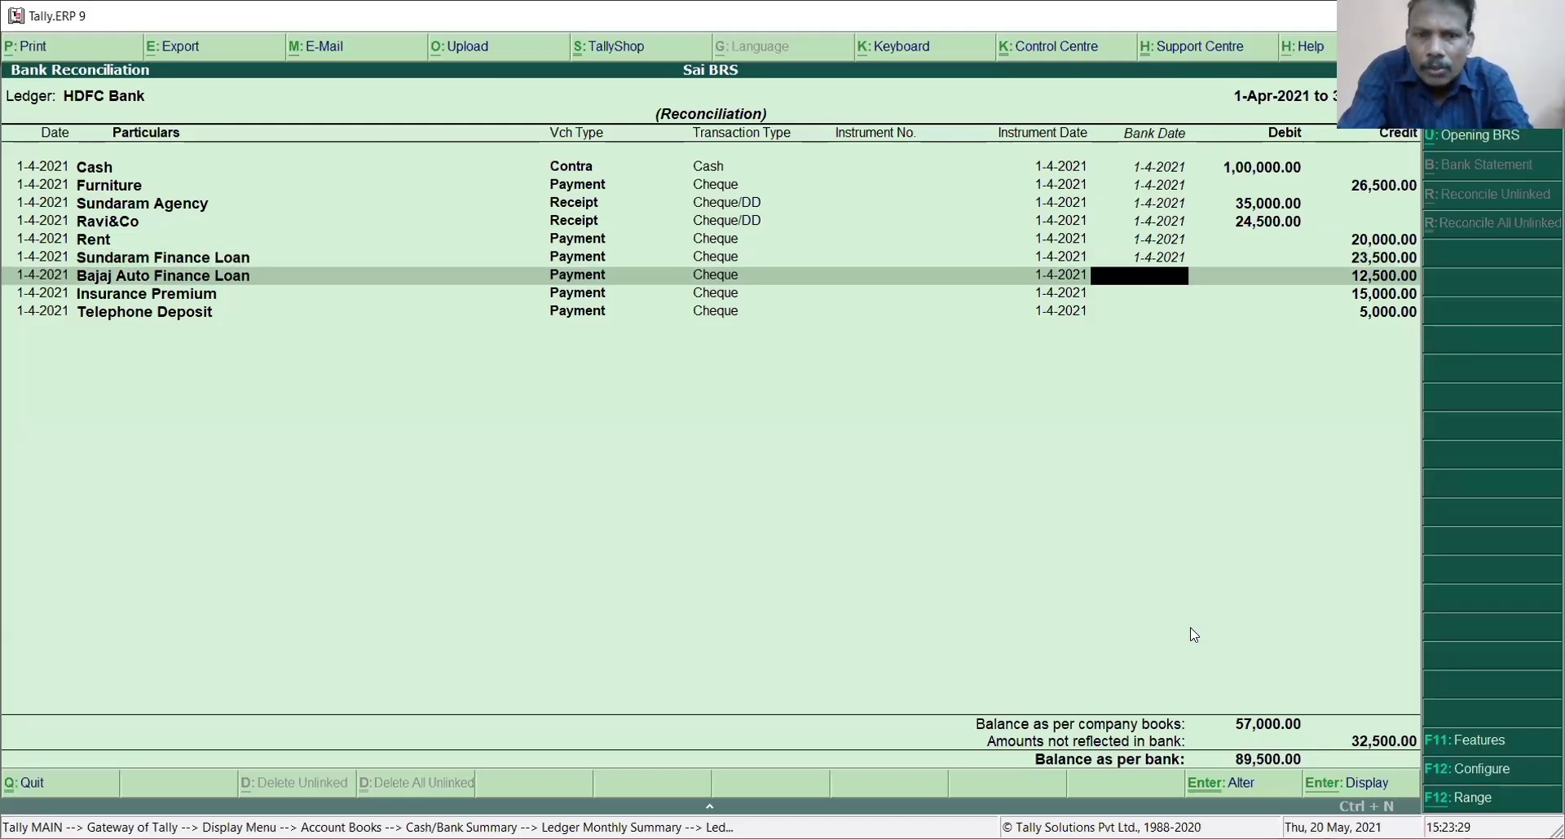
type("1.4")
key("Return")
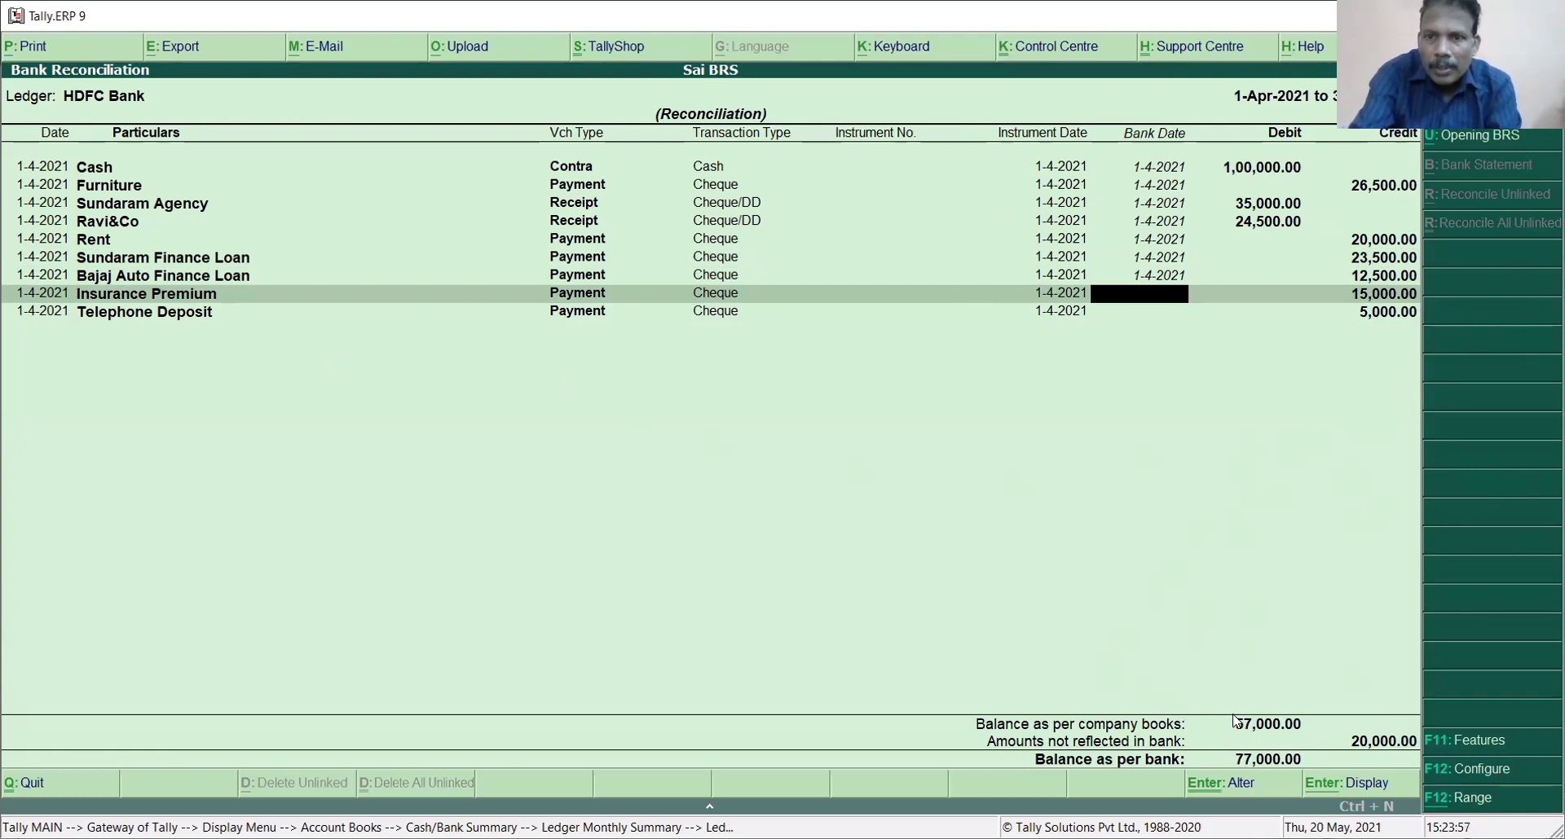
- Save the reconciliation with Insurance Premium and Telephone Deposit left undated, and reopen it to view the unreconciled vouchers
key("Down")
key("ctrl+a")
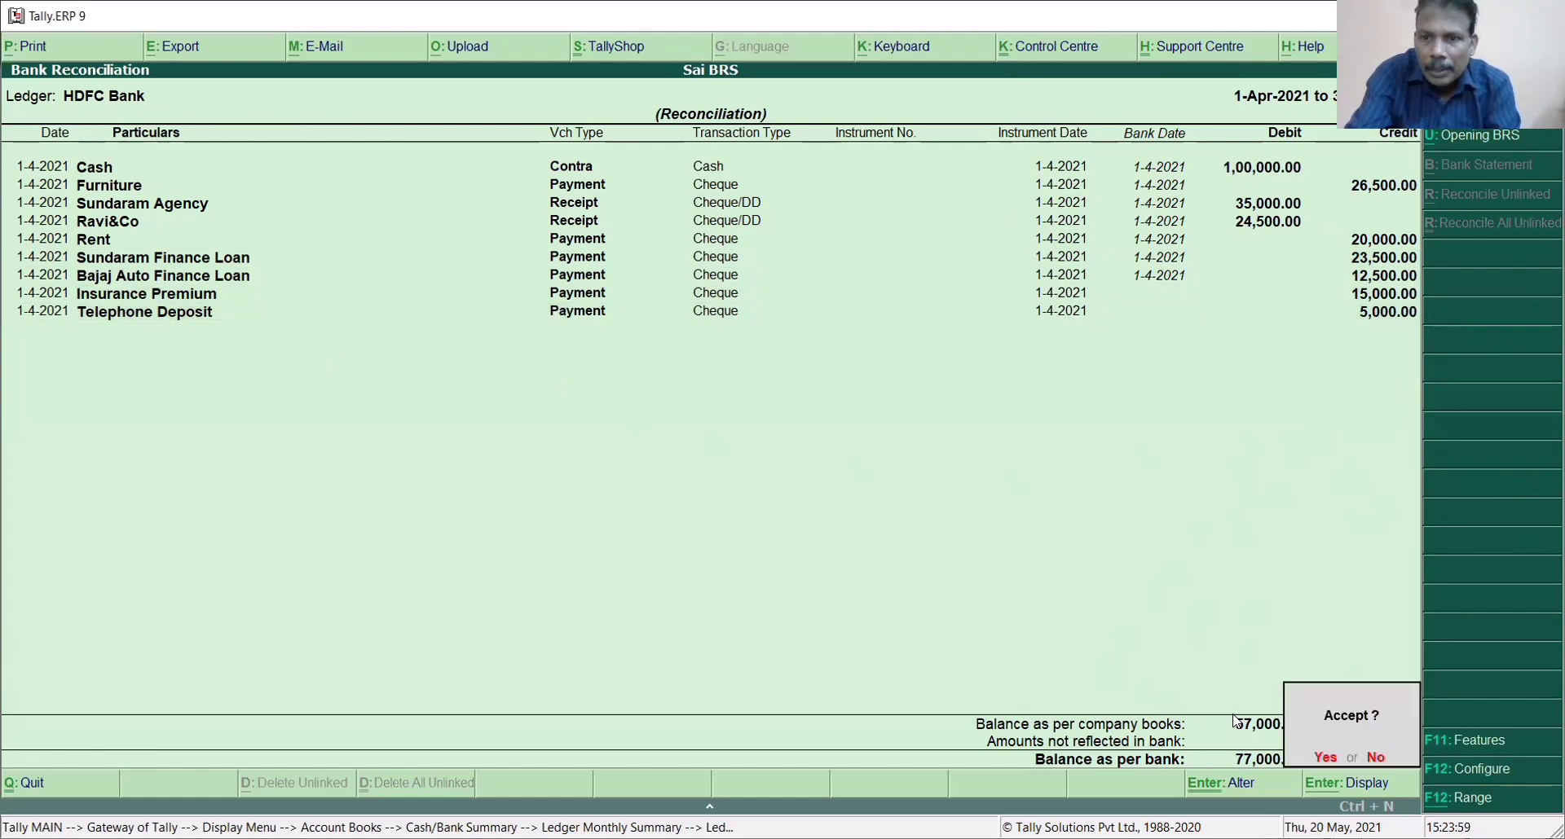
key("y")
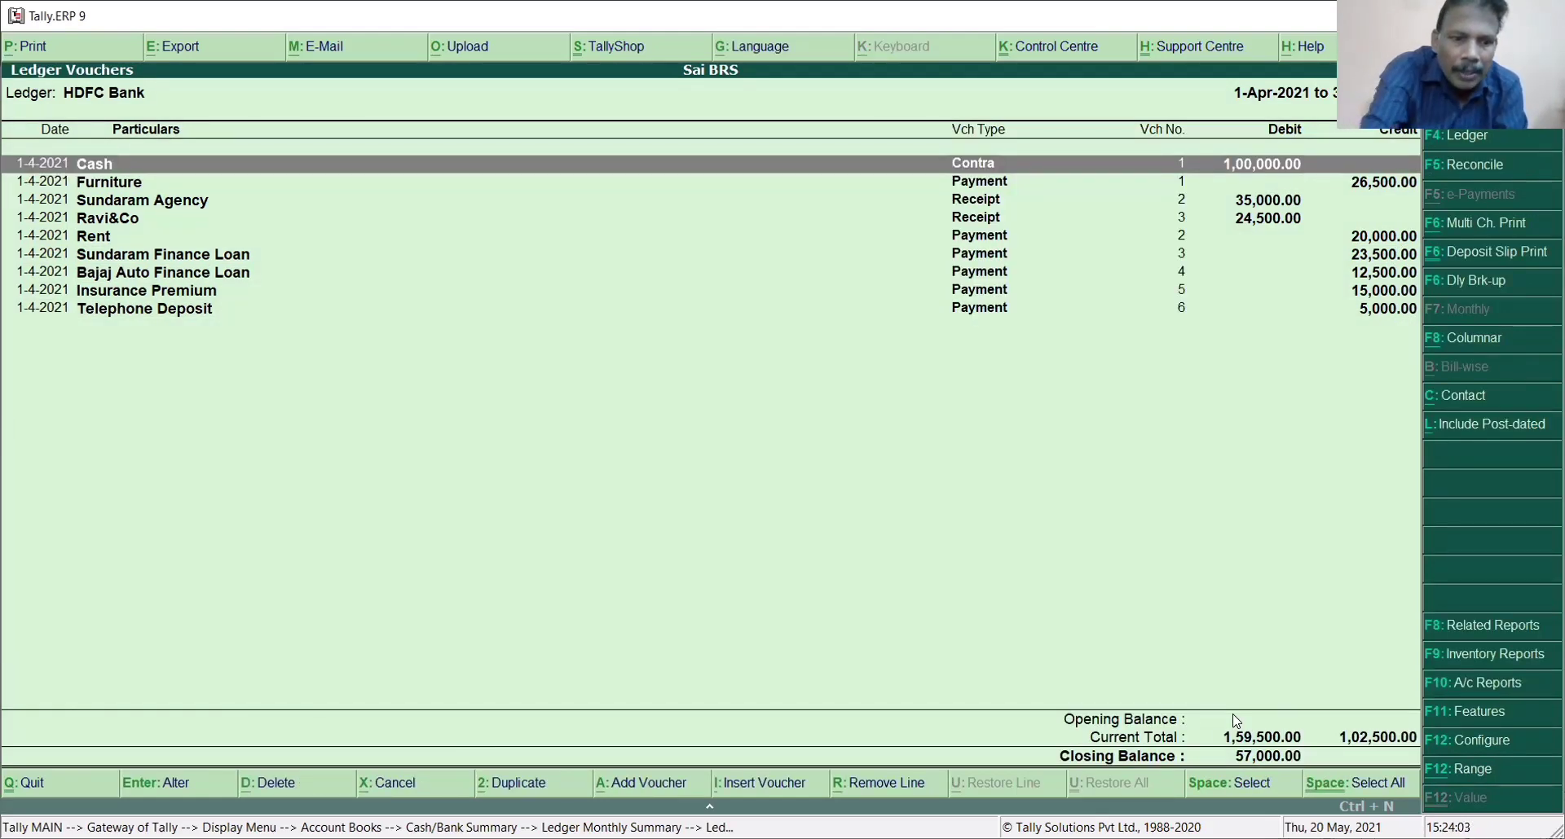
key("F5")
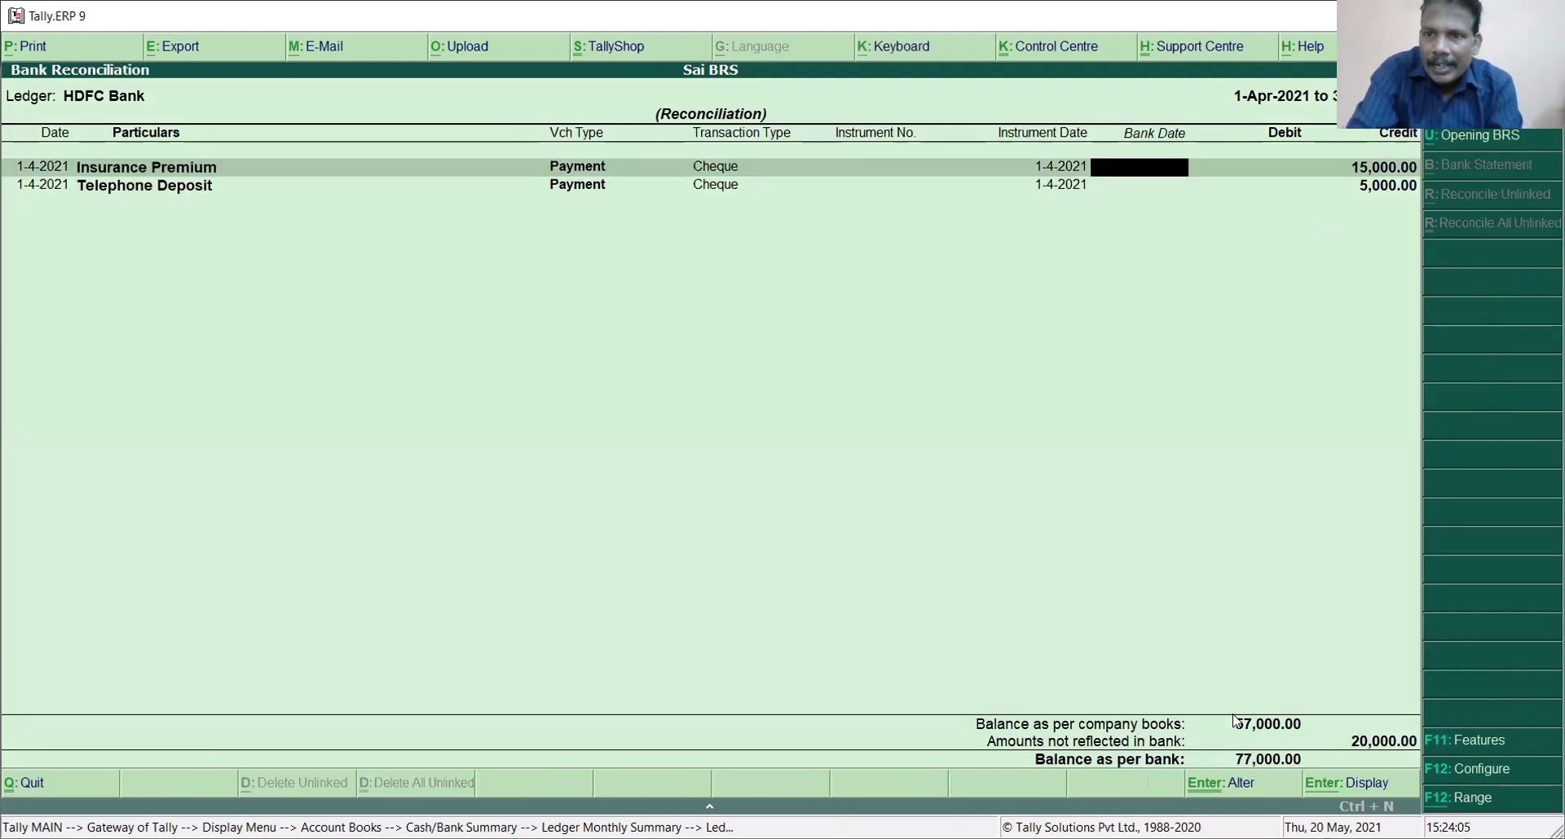